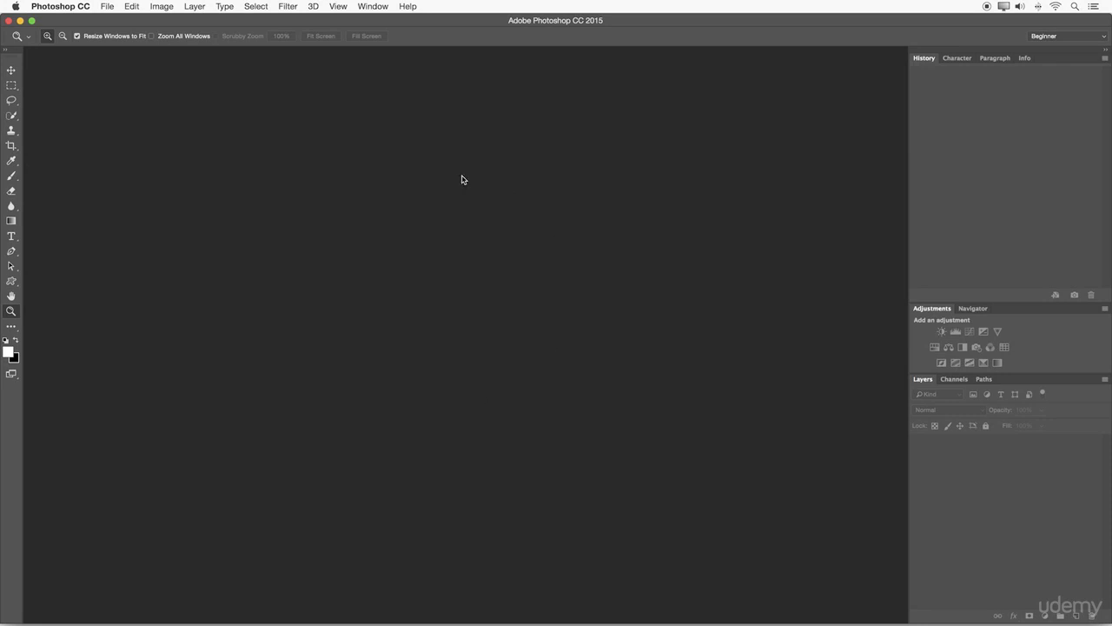
click(107, 6)
click(118, 19)
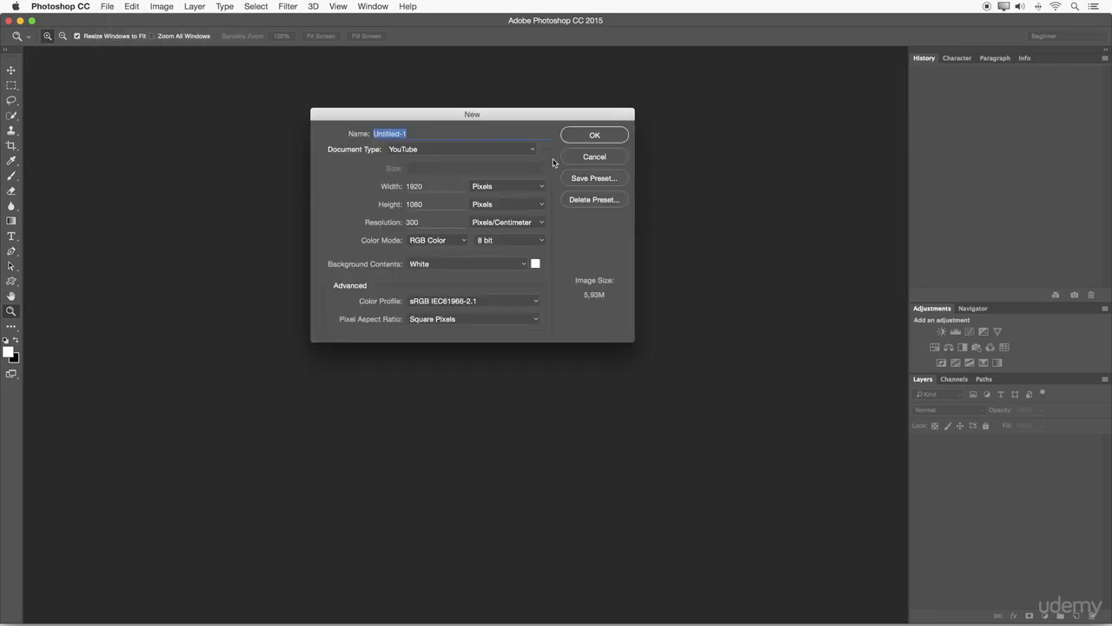
click(593, 158)
Switch to the Start workspace and begin a new document named Beginner
click(1075, 34)
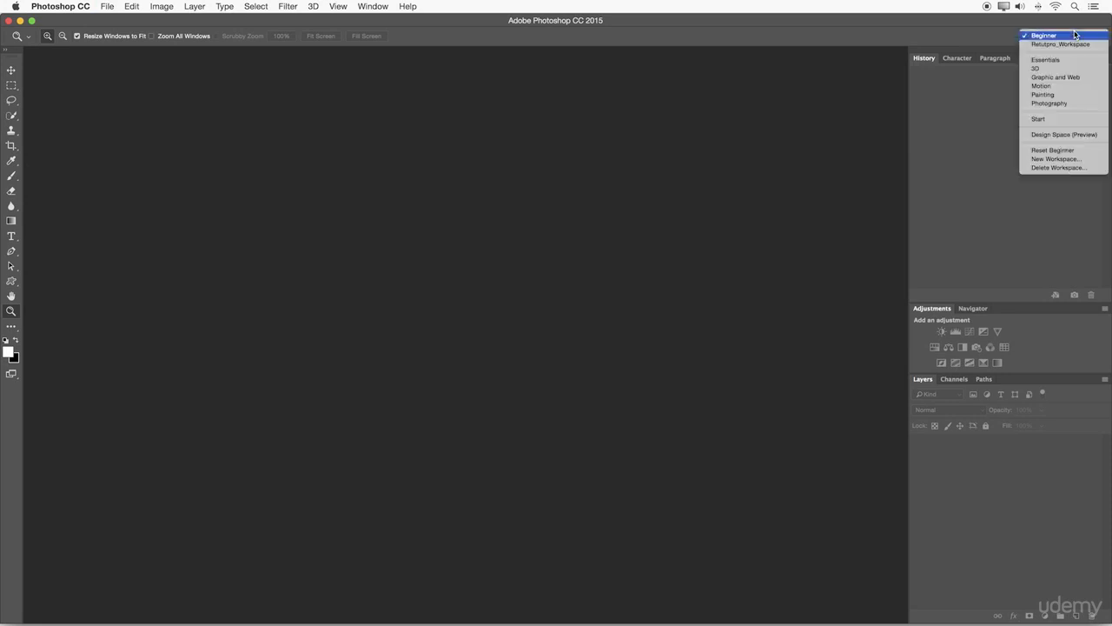
click(1047, 120)
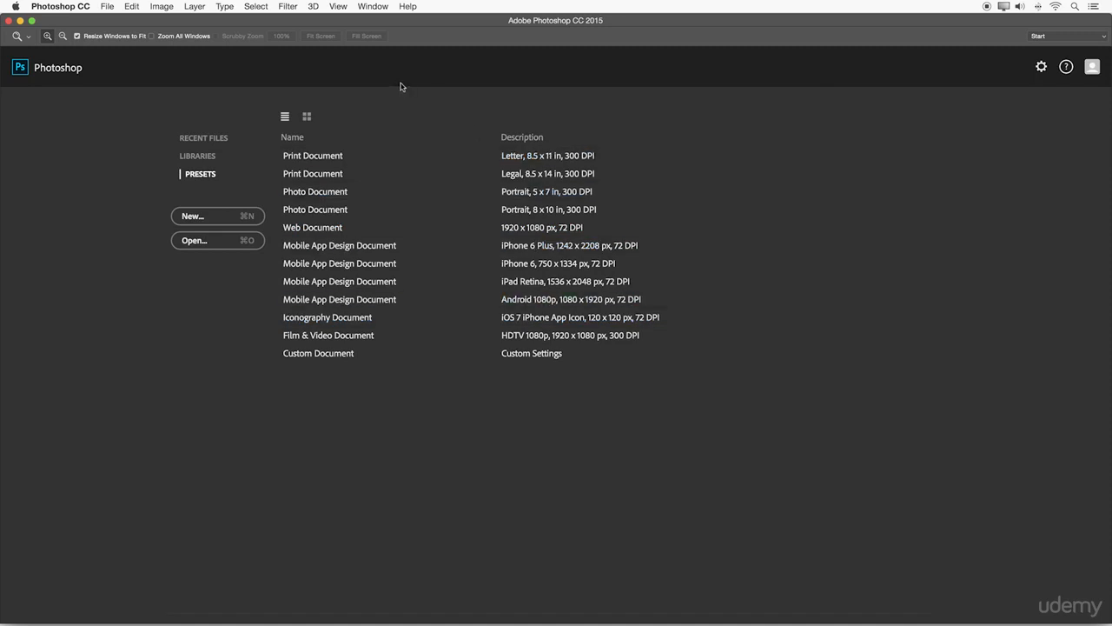
click(239, 217)
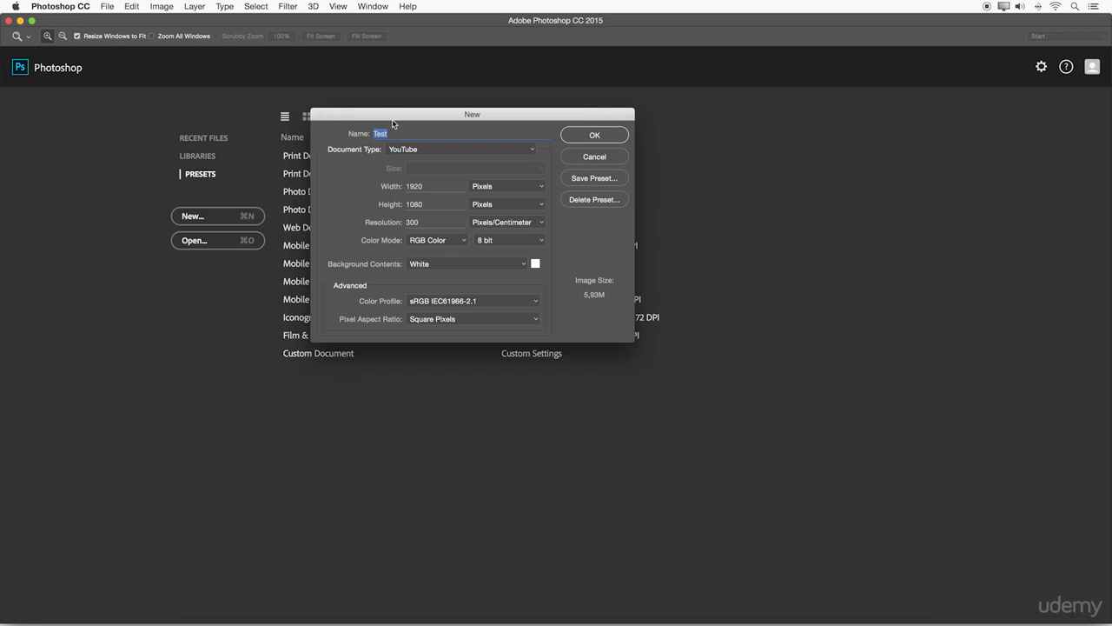
key(BackSpace)
text(Beginner)
Try the Web document type, then change the document type to Custom
click(454, 150)
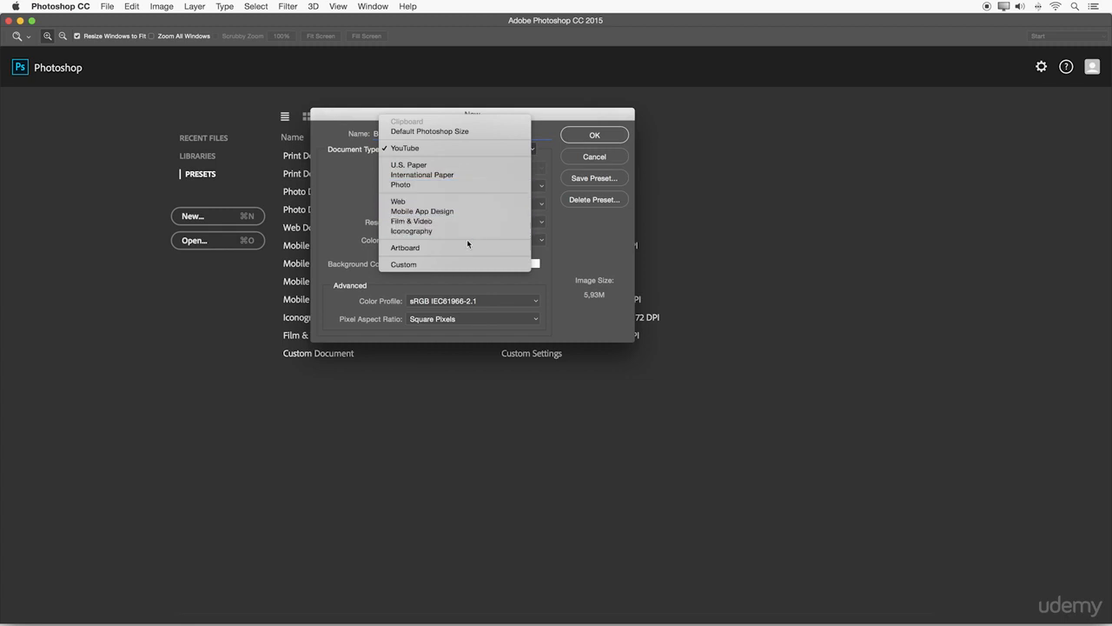
click(451, 203)
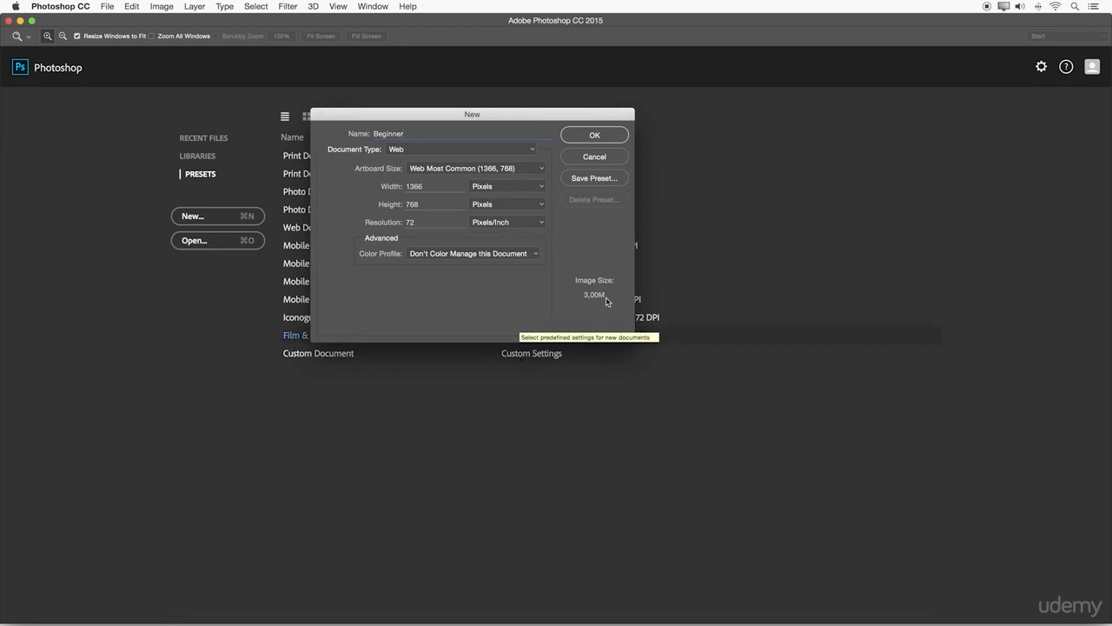
click(418, 151)
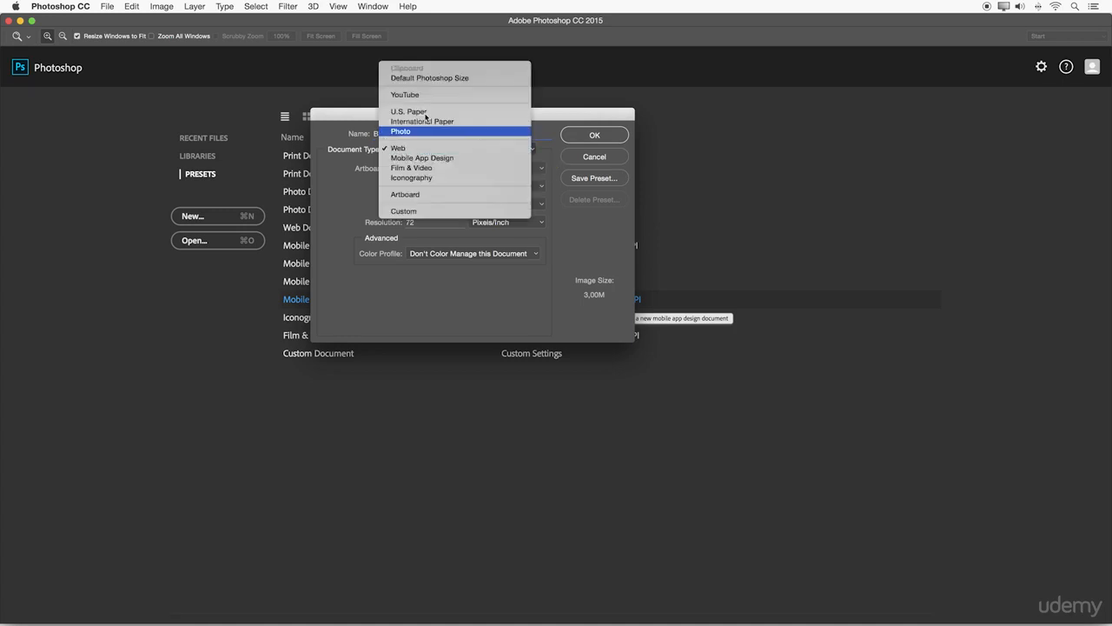
click(418, 210)
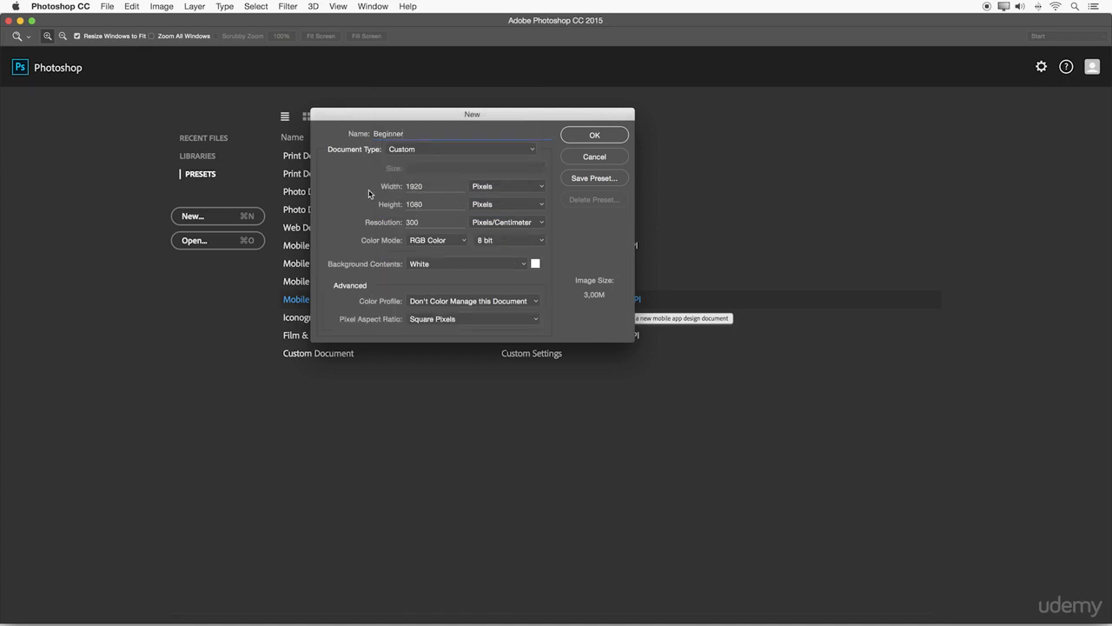
Switch the document type to International Paper and look through the available paper sizes
click(415, 151)
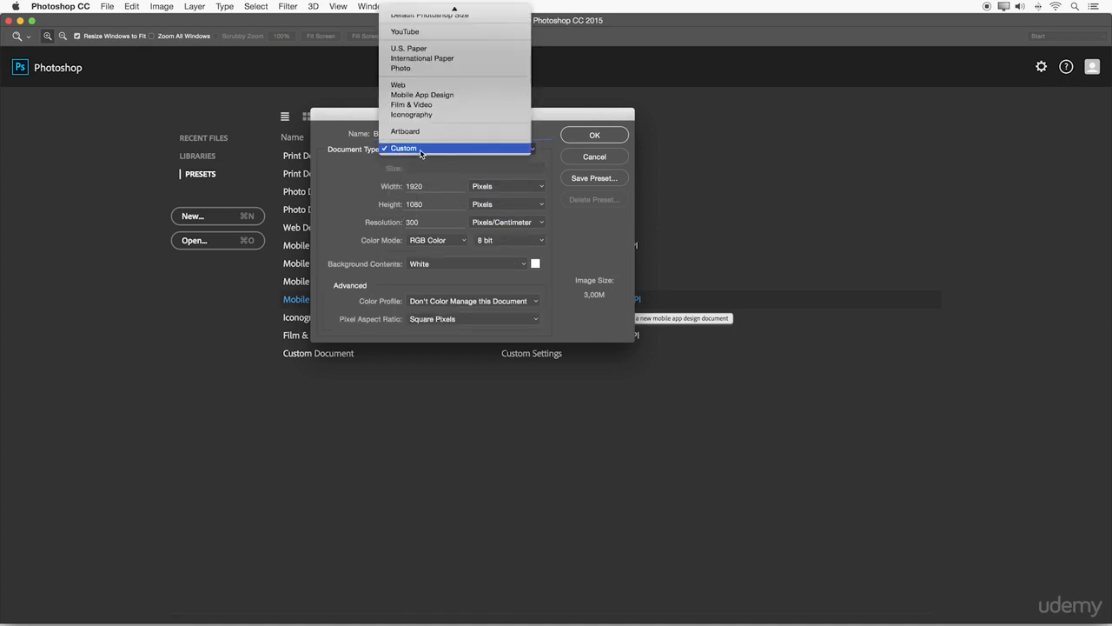
click(424, 60)
click(427, 174)
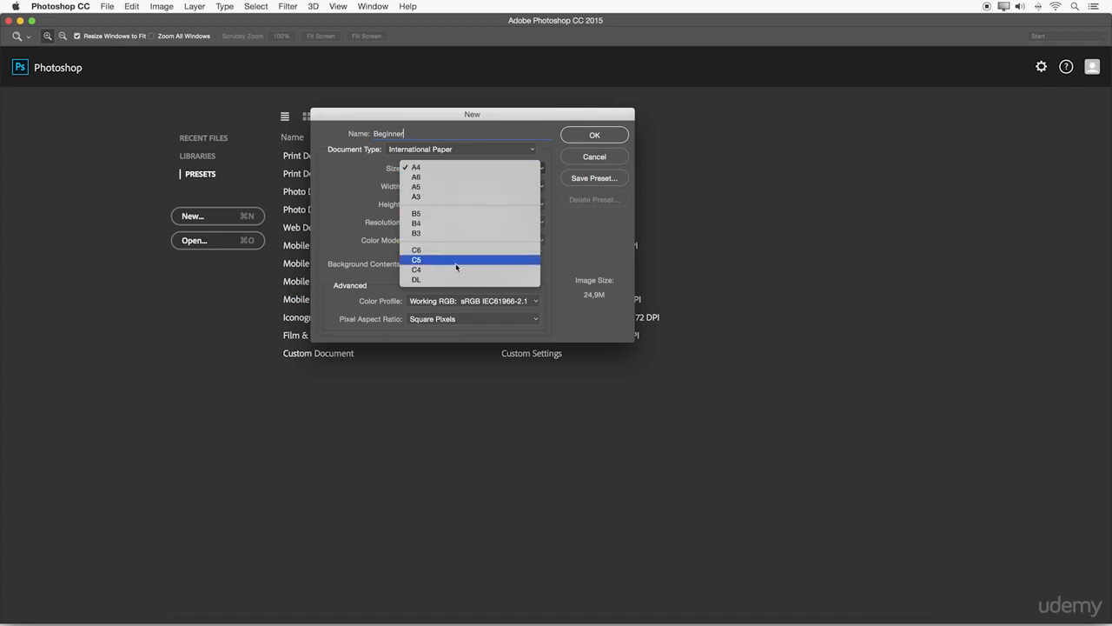
click(553, 153)
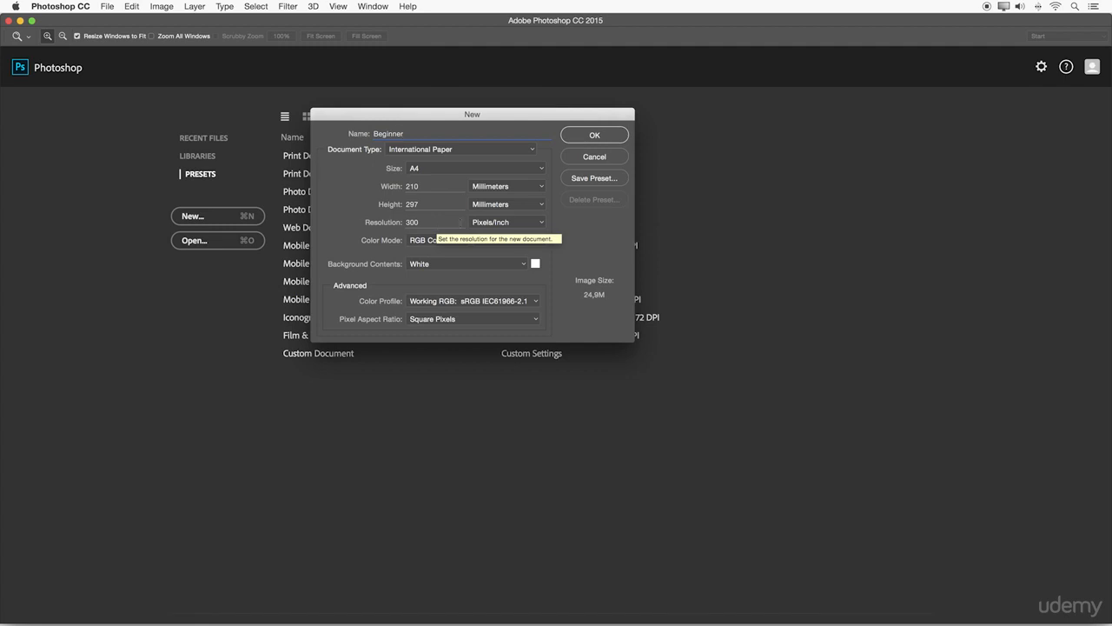
Set the document type to Custom with a width of 1920 pixels and a height of 1080 pixels
click(419, 150)
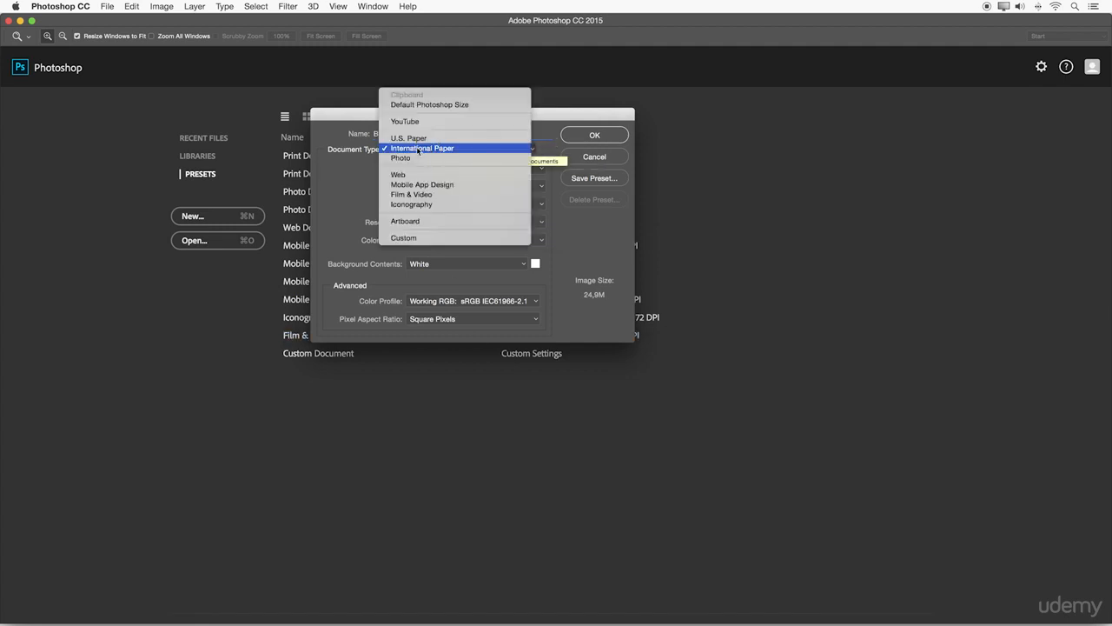
click(420, 237)
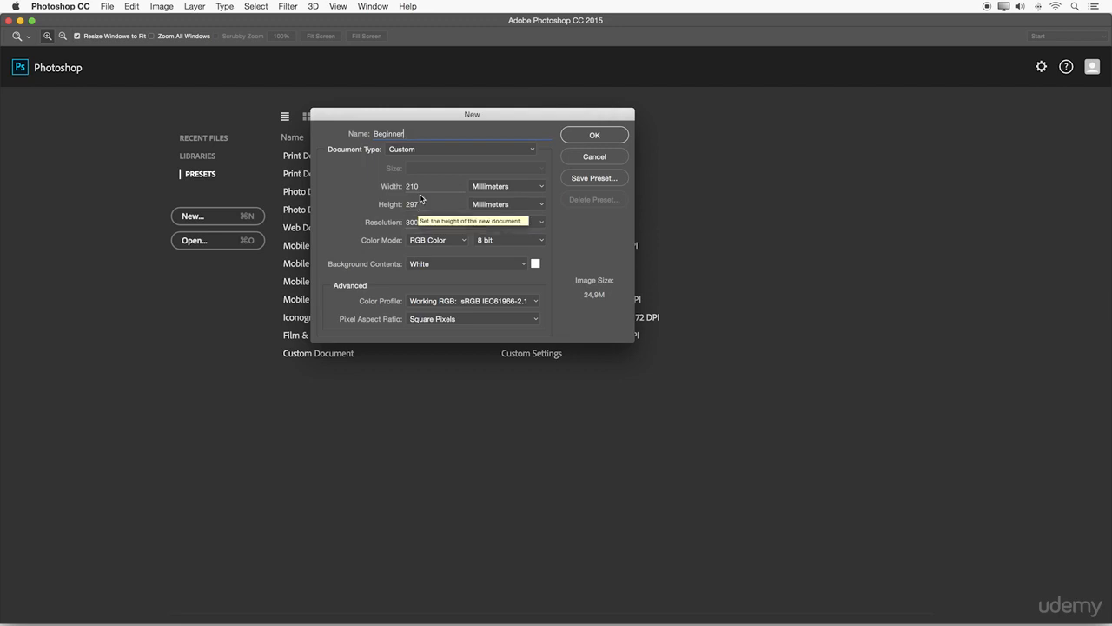
click(511, 189)
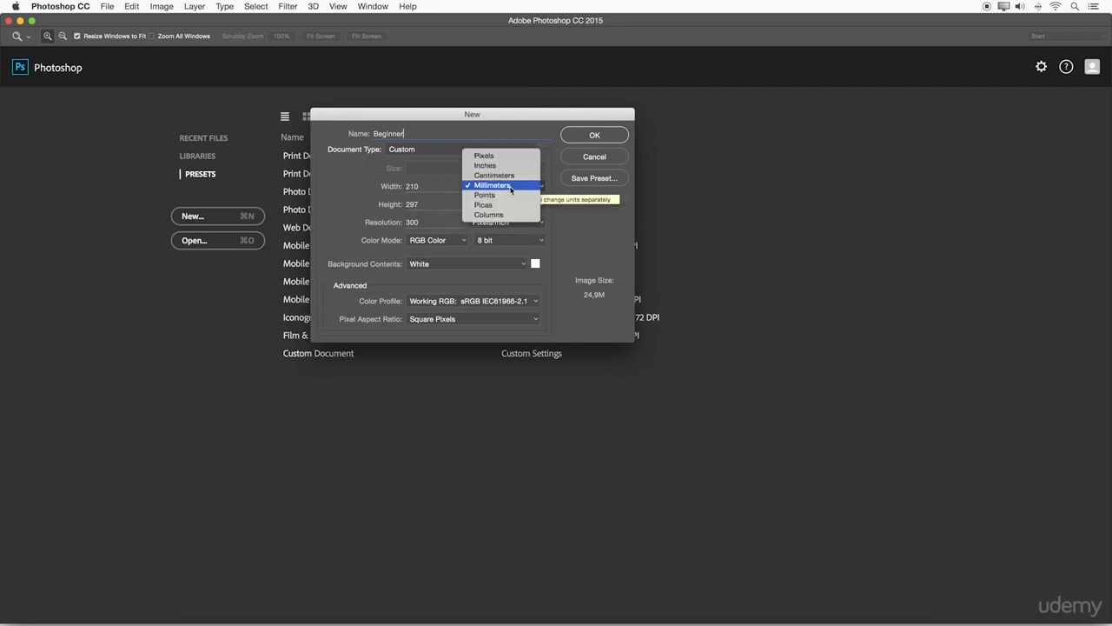
click(485, 156)
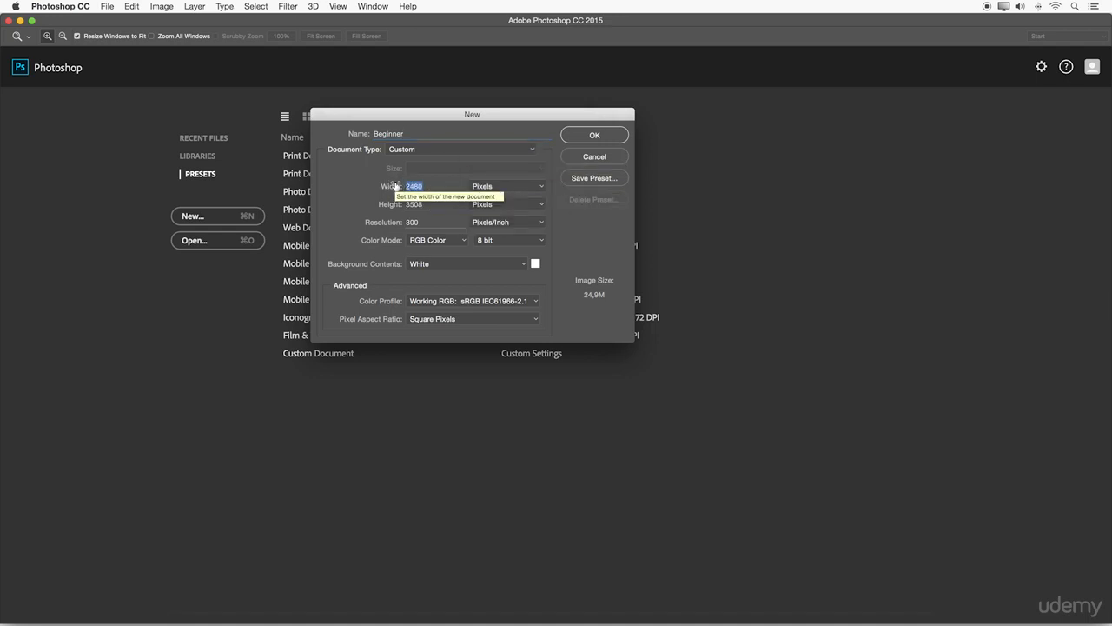
text(1920)
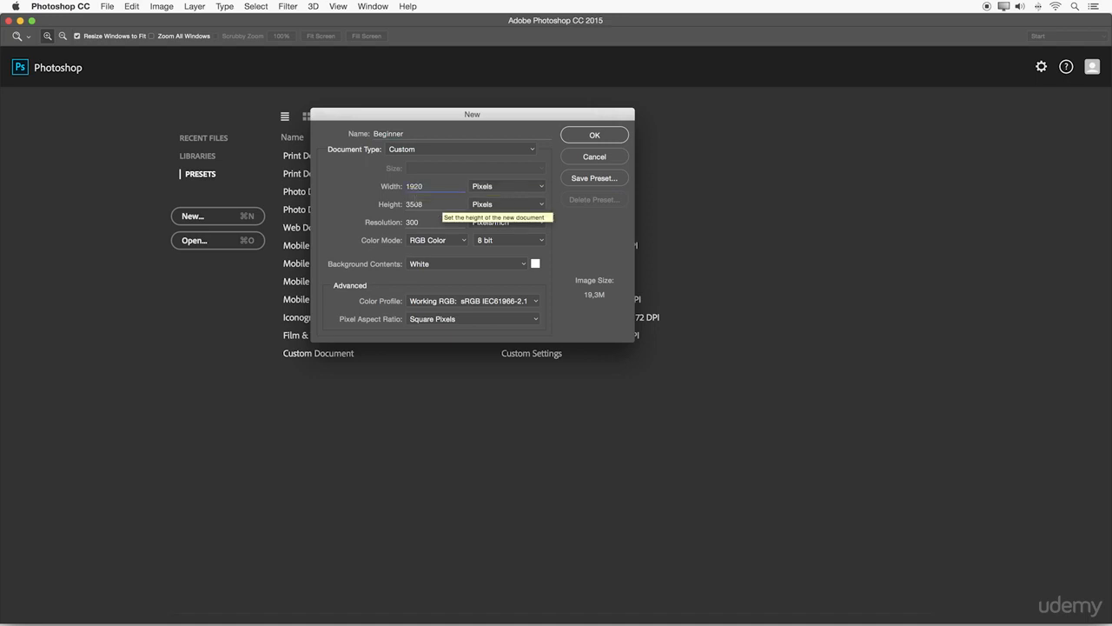
double_click(413, 204)
text(1080)
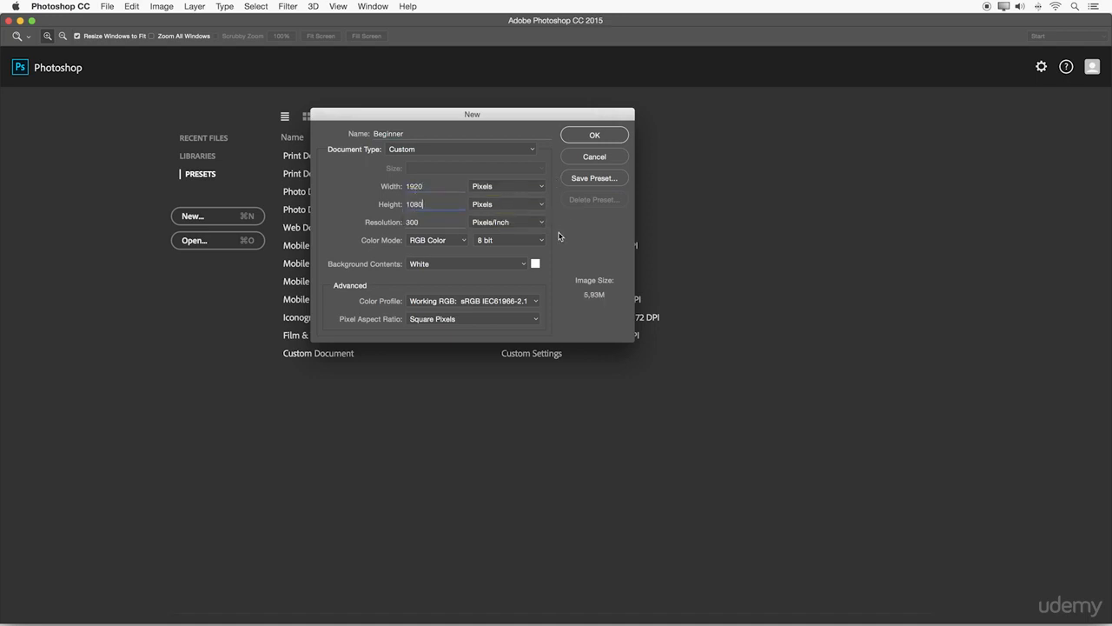
Try a resolution of 240 pixels/inch, then set it back to 300
double_click(401, 223)
text(240)
double_click(413, 222)
text(300)
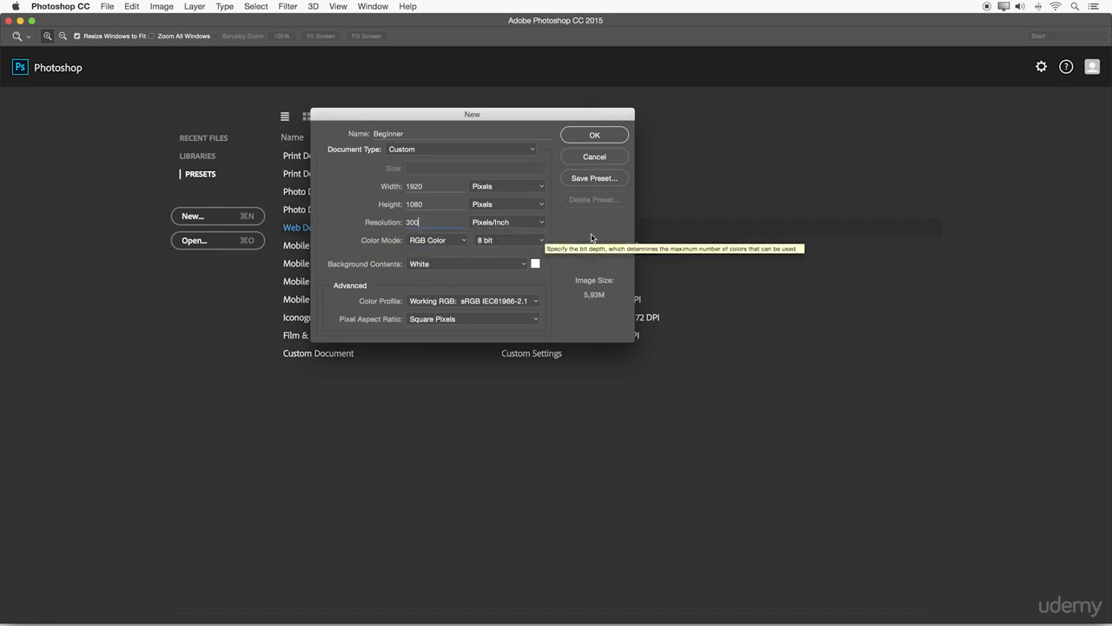
Choose RGB Color mode, 8 bit depth and White background contents for the new document
click(453, 242)
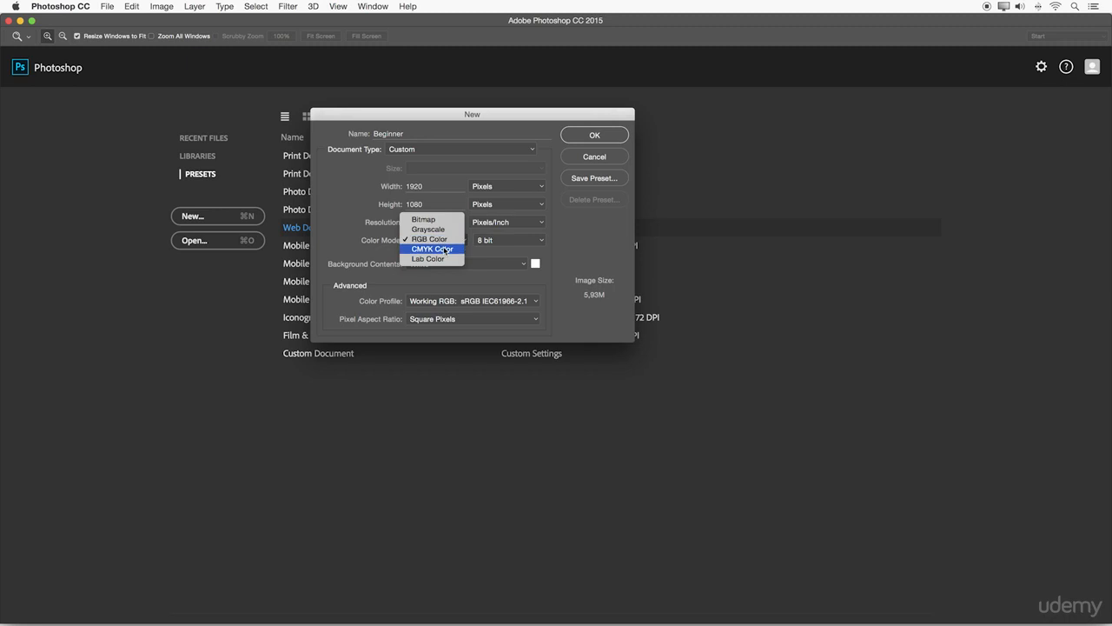
click(443, 240)
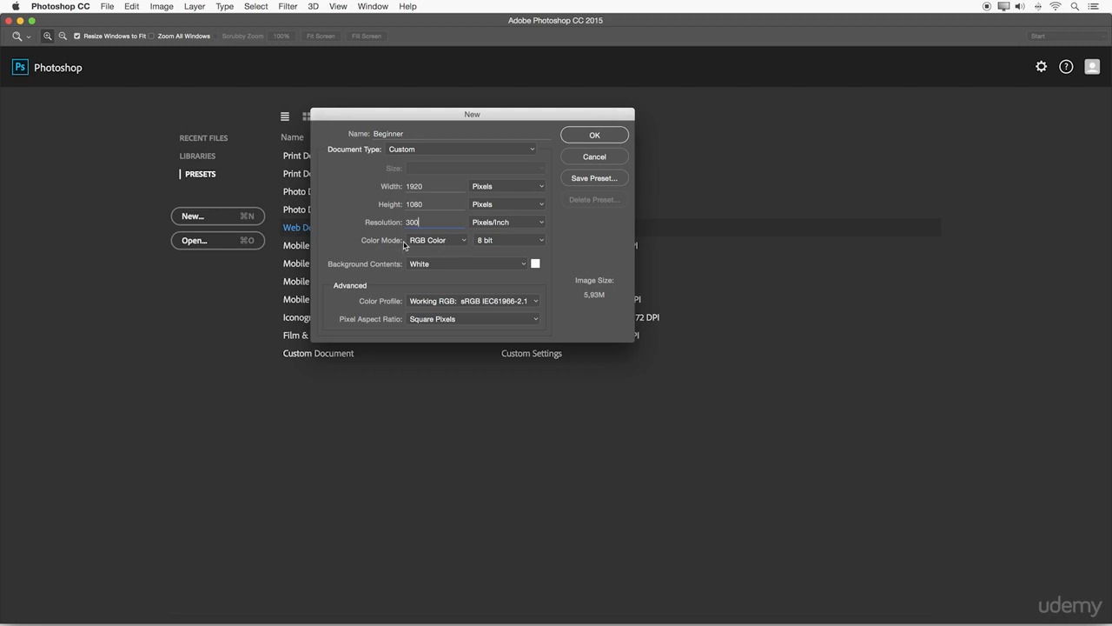
click(491, 240)
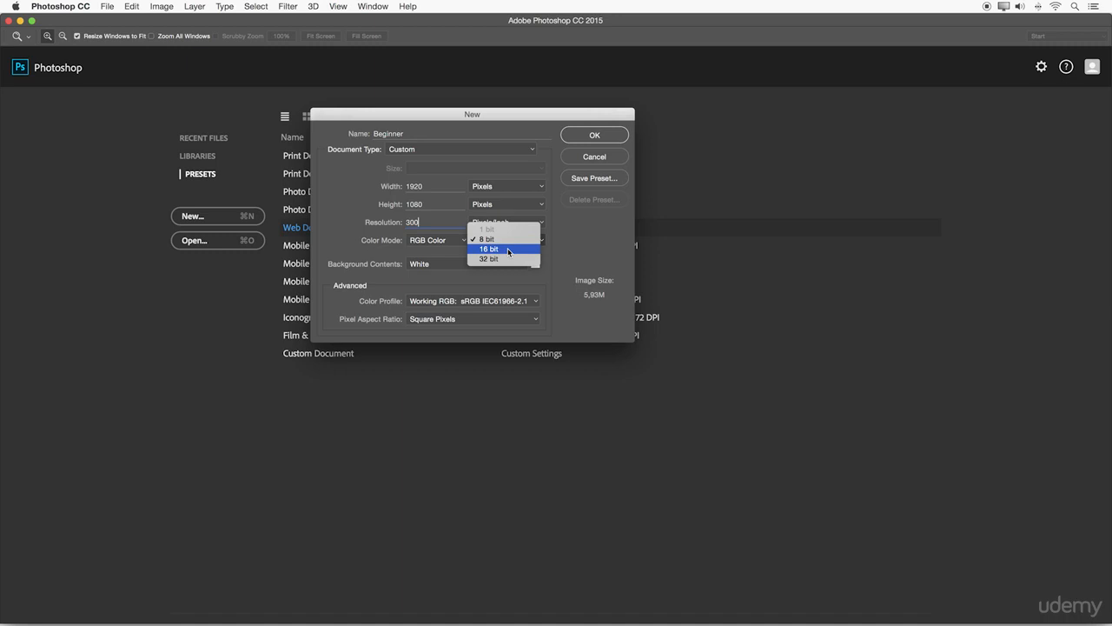
click(484, 240)
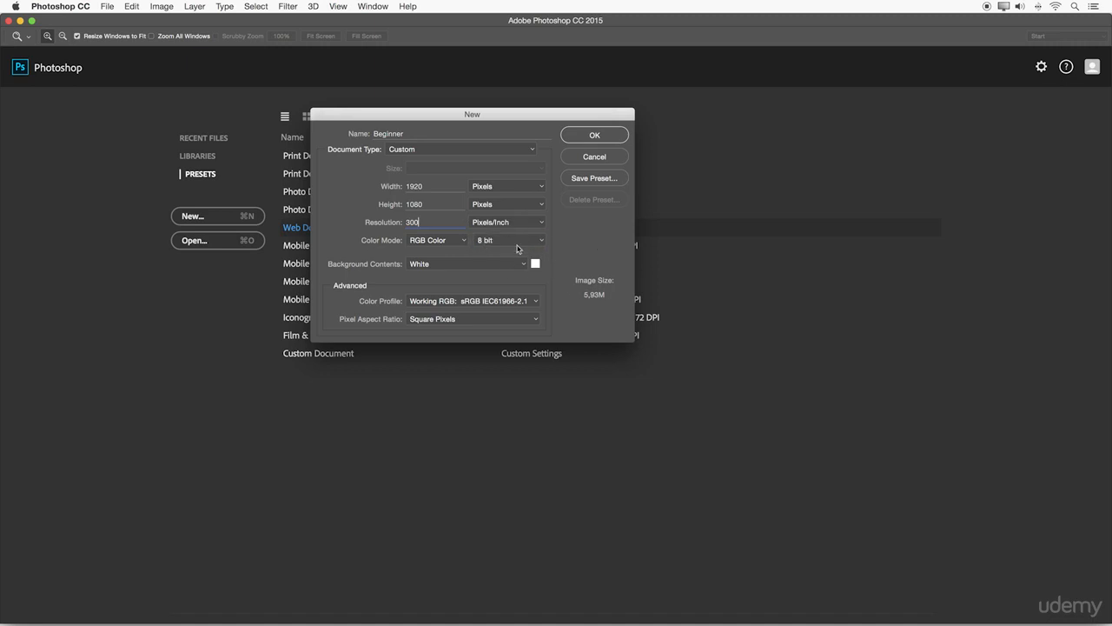
click(452, 264)
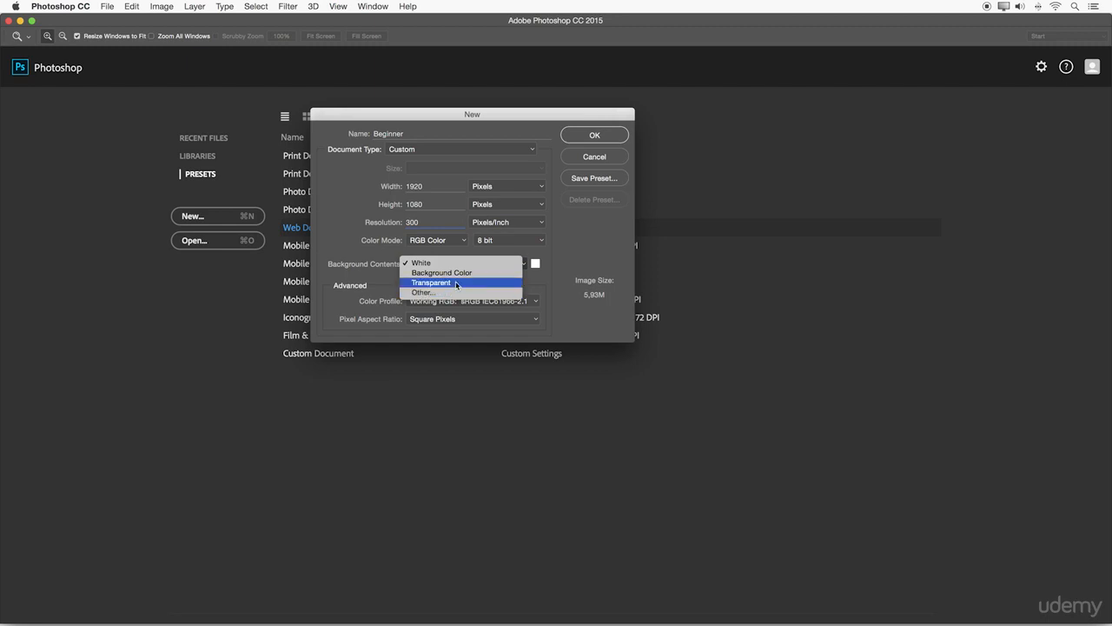
click(415, 263)
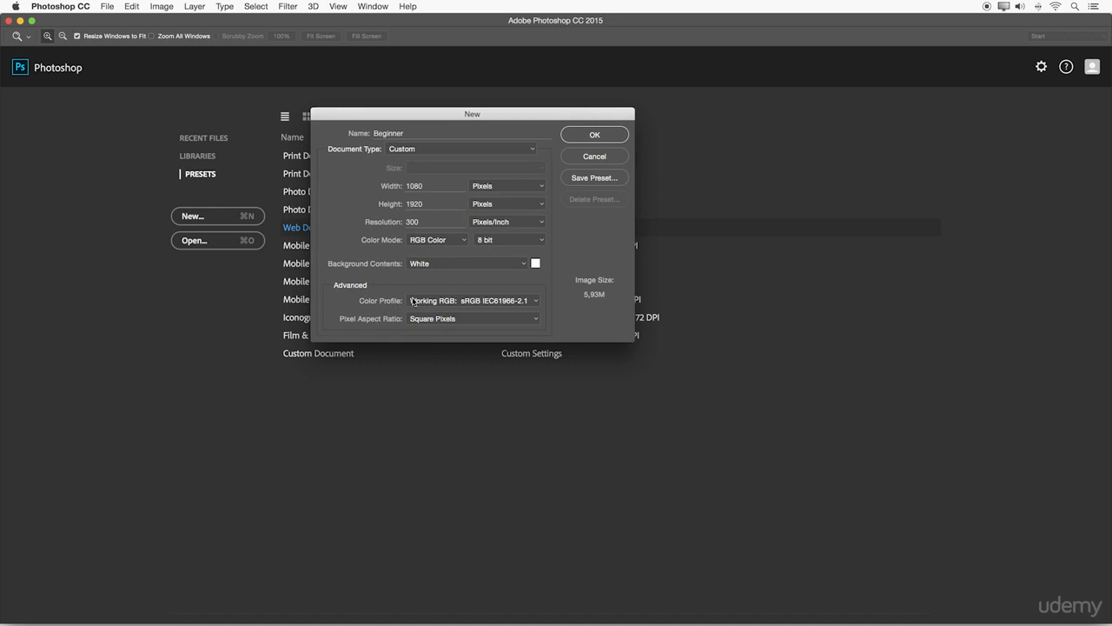
Choose Square Pixels as the pixel aspect ratio and create the document
click(474, 302)
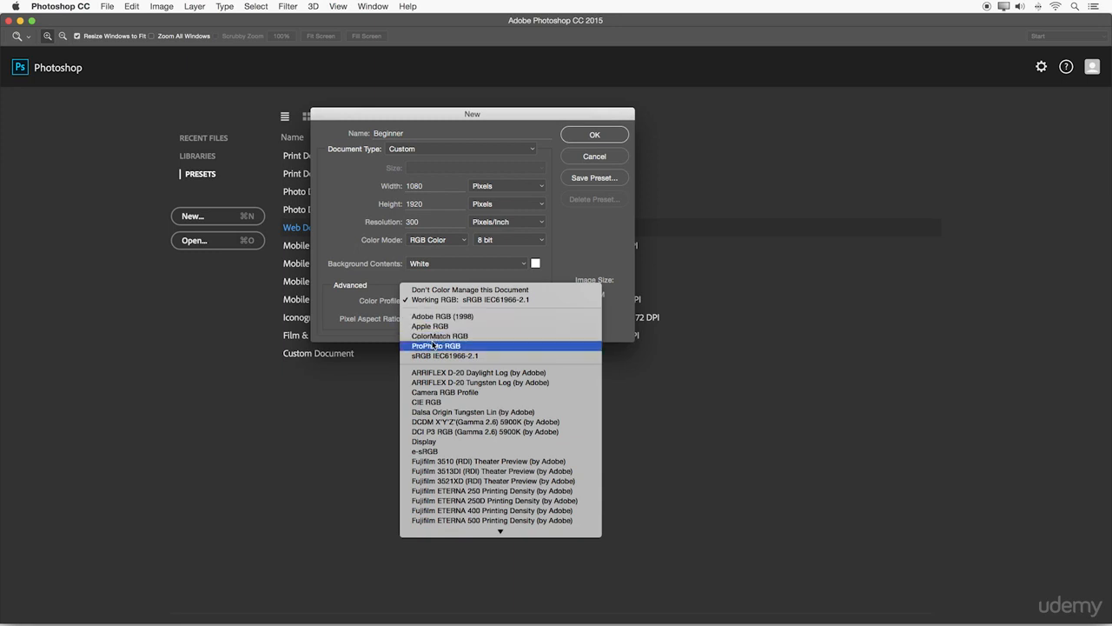
click(482, 319)
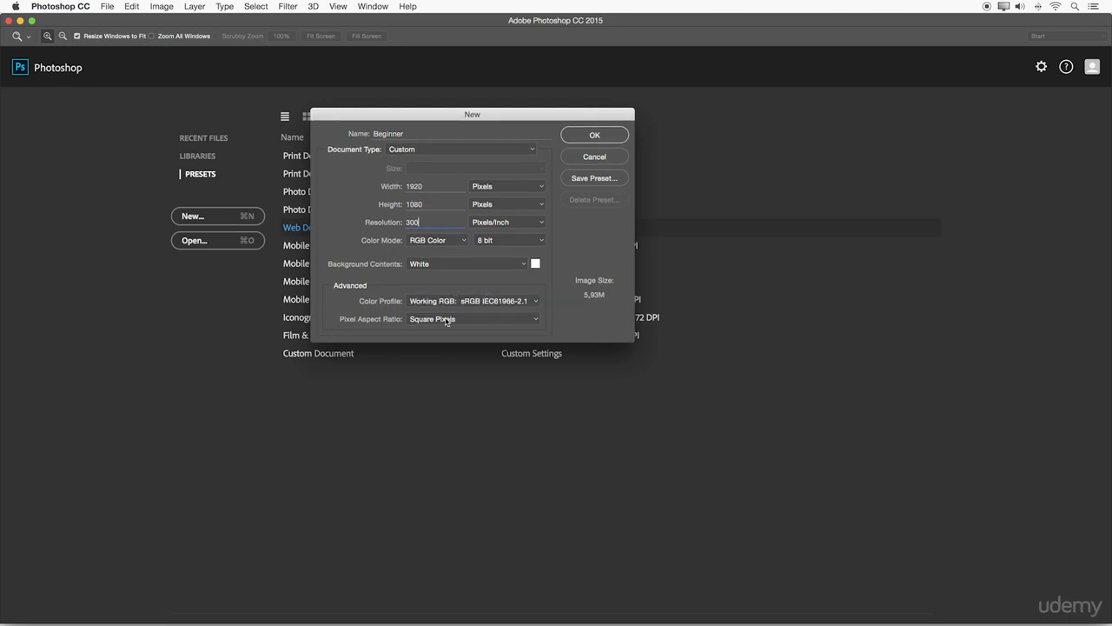
click(447, 320)
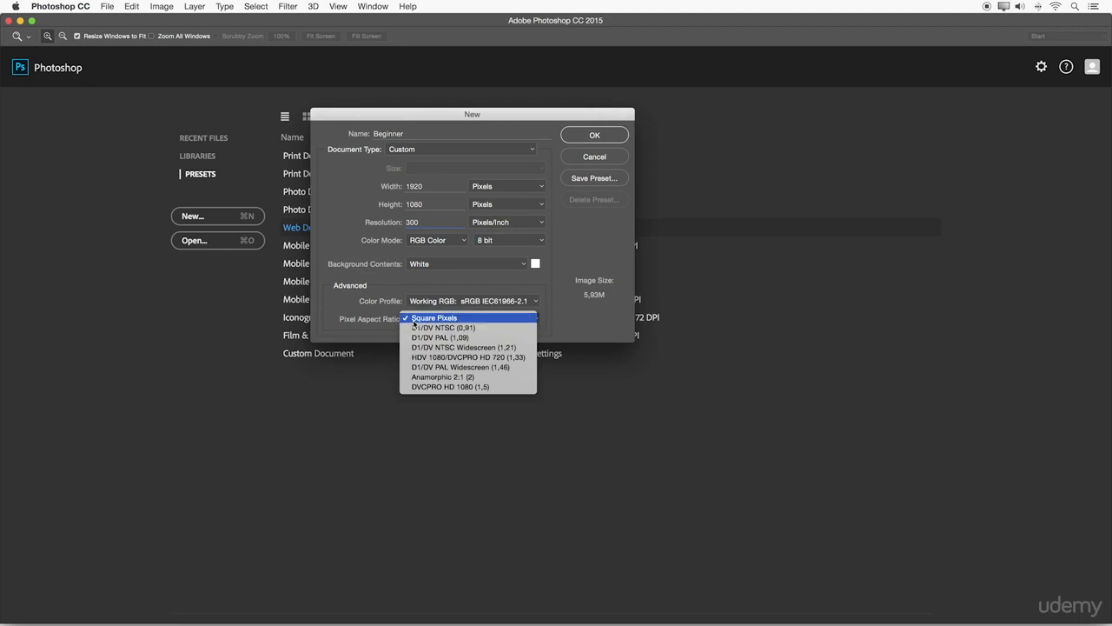
click(457, 319)
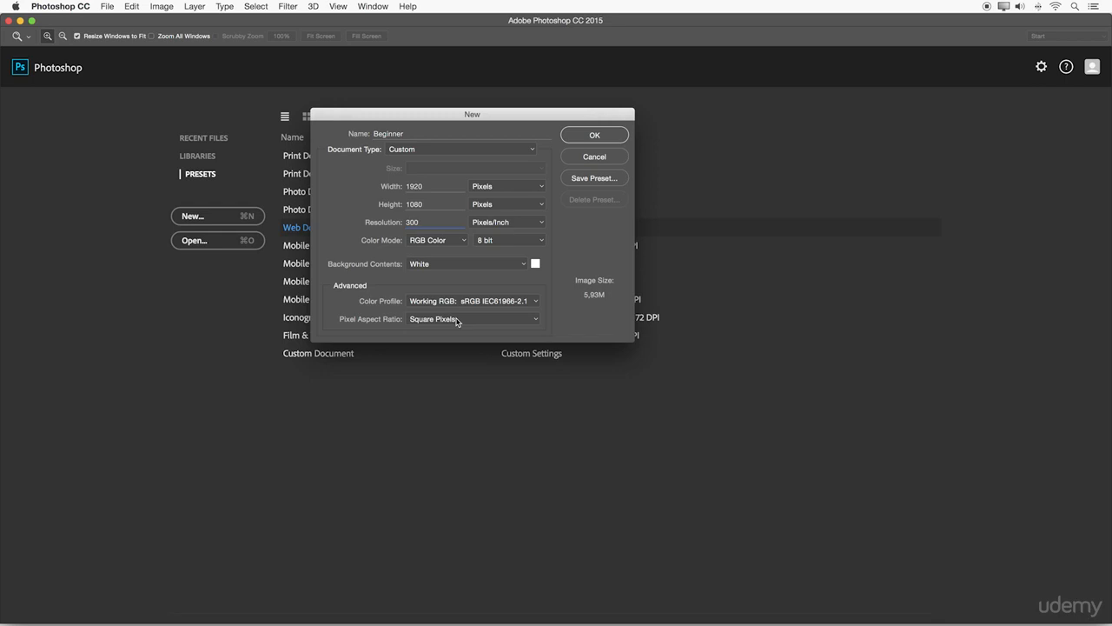
click(576, 137)
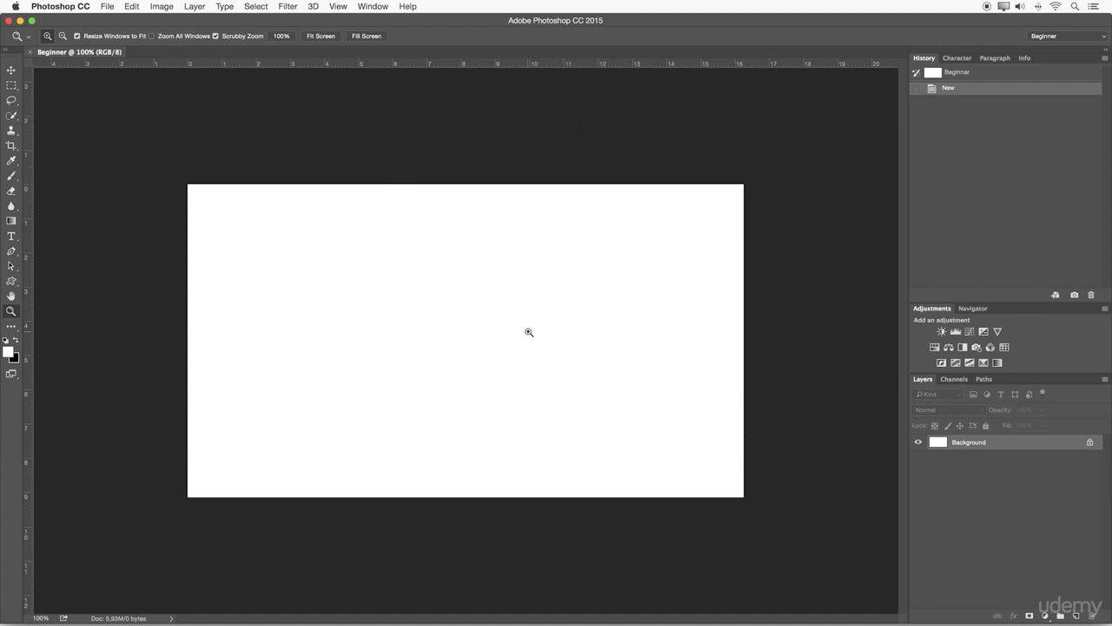
Undock the Beginner document into a floating window and zoom its canvas out to about 89%
drag(107, 54, 359, 98)
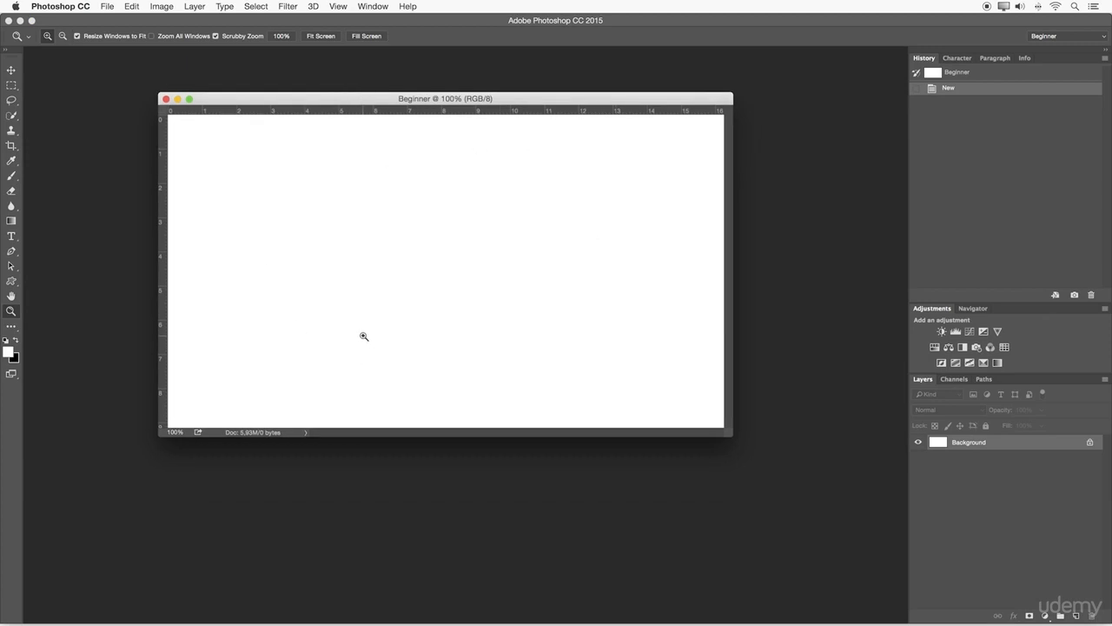
drag(385, 168, 372, 168)
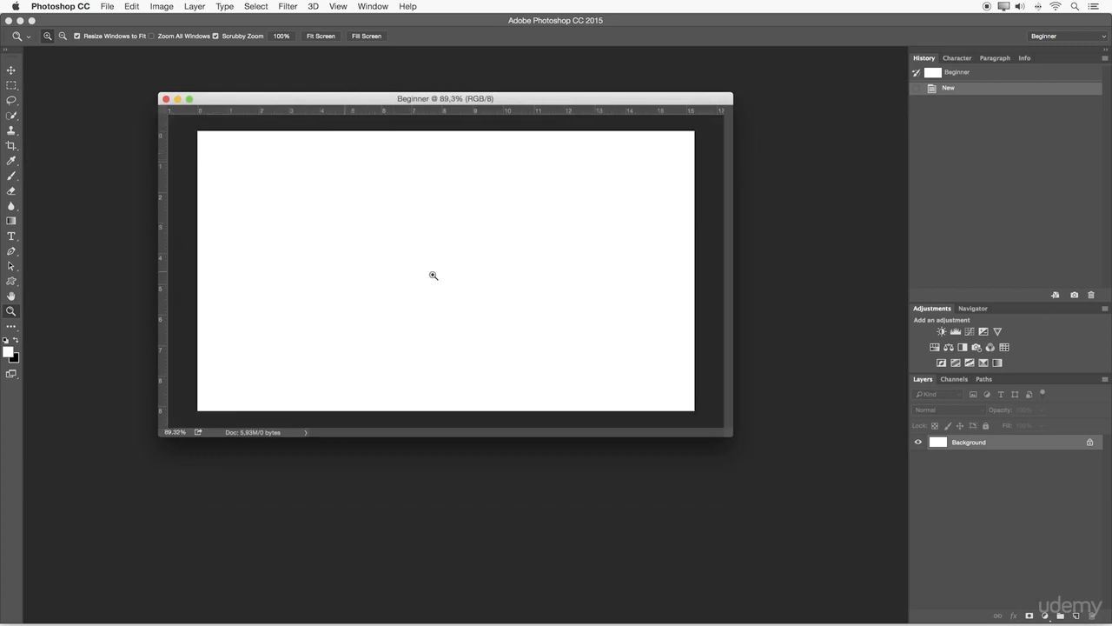
Create a second document with Transparent background contents and place it in a floating window overlapping the Beginner document
click(107, 6)
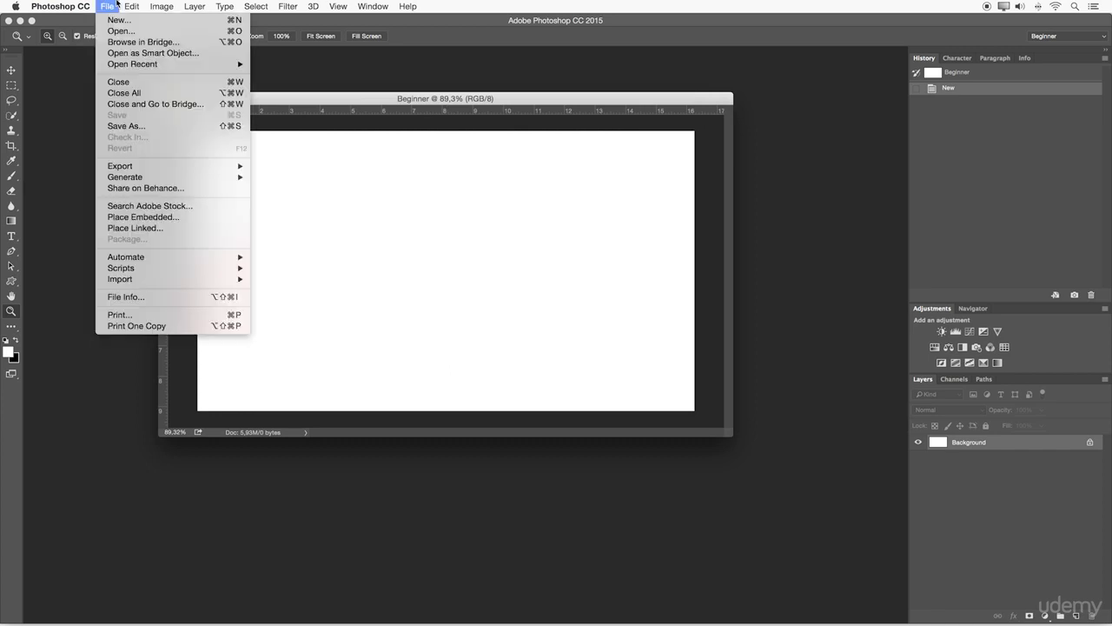
click(113, 20)
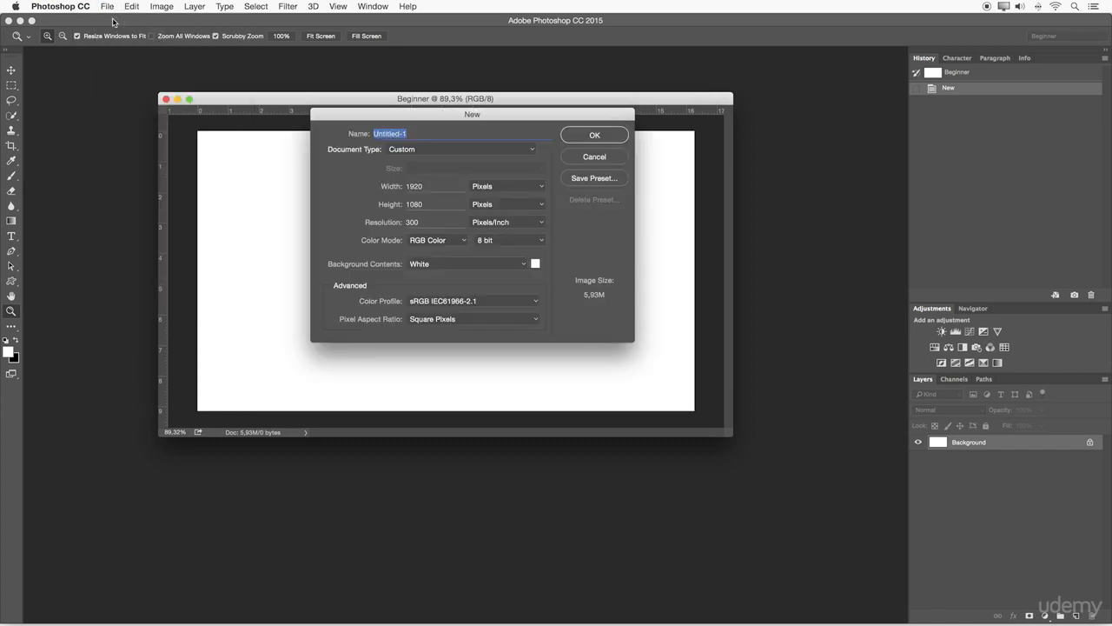
click(446, 265)
click(431, 282)
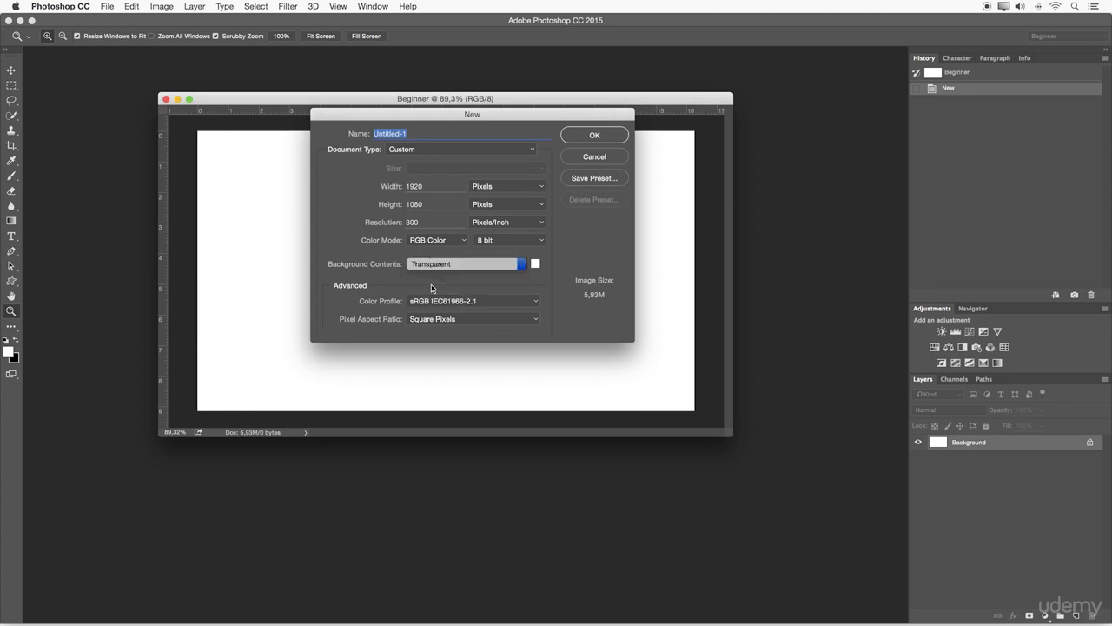
click(588, 133)
drag(365, 117, 336, 179)
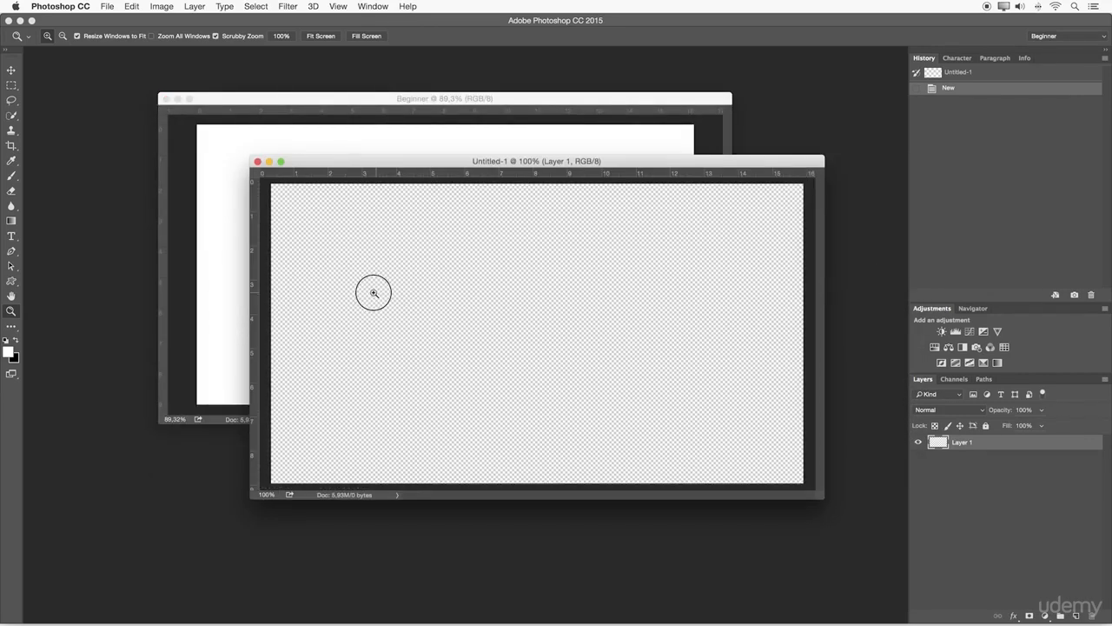
Zoom the transparent document out to about 90% and compare its layer with the Beginner document's Background layer
drag(374, 293, 329, 294)
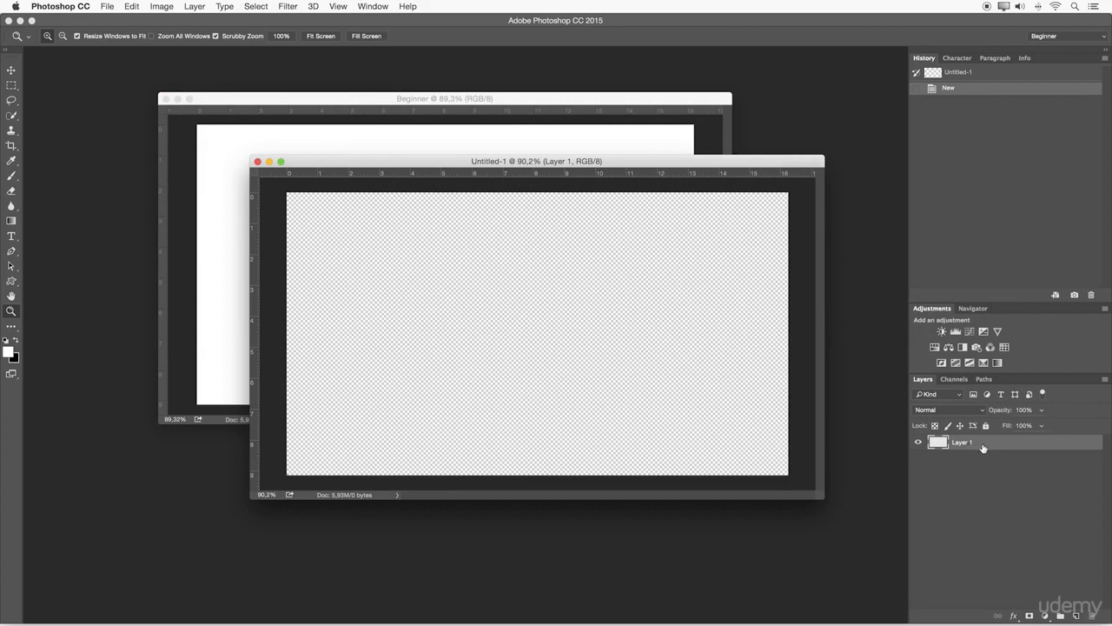
click(660, 143)
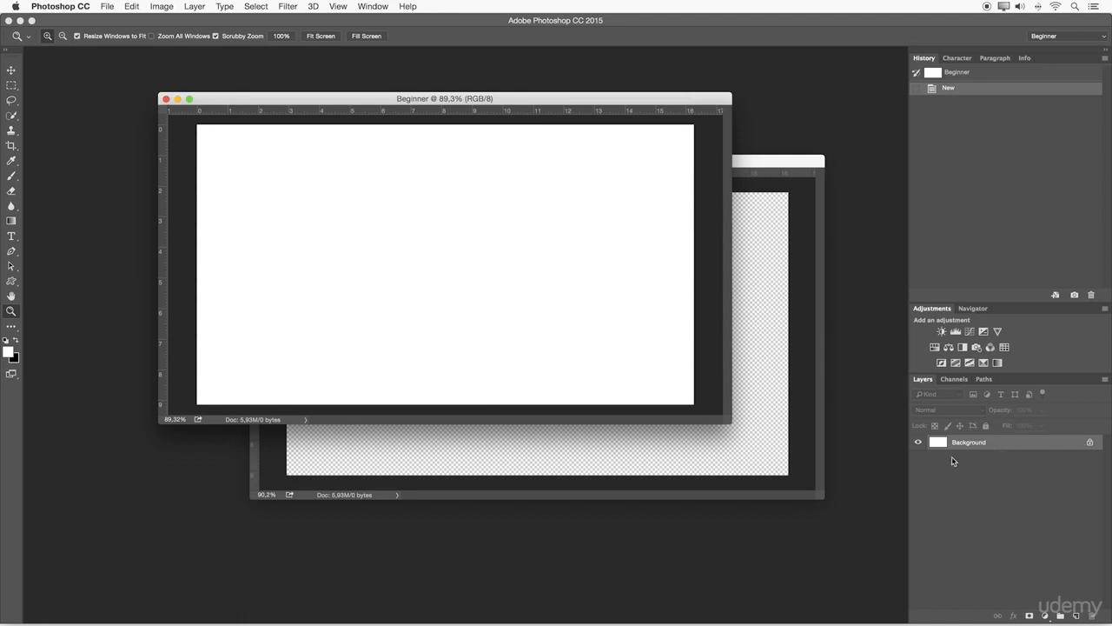
click(750, 269)
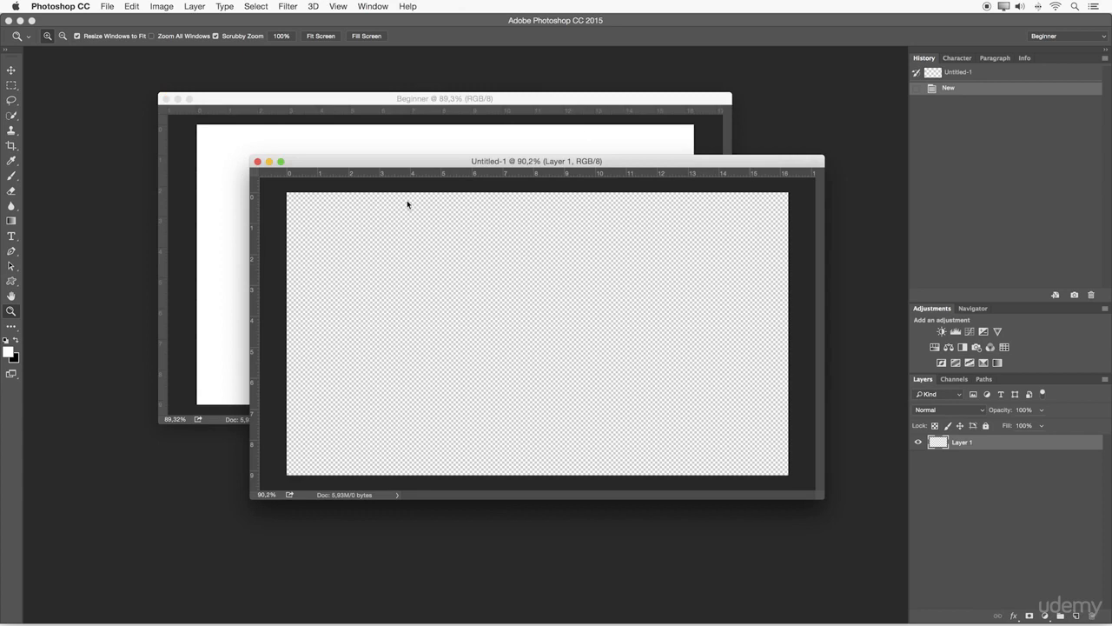
Move the transparent document's window aside and close both the transparent and the Beginner documents
drag(550, 163, 469, 163)
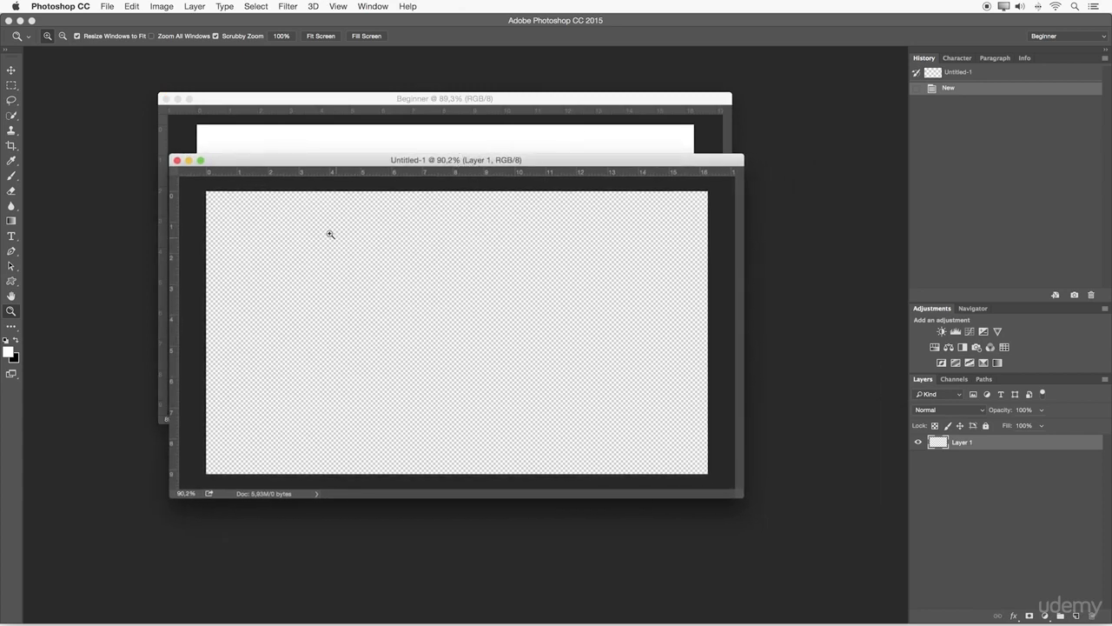
click(177, 161)
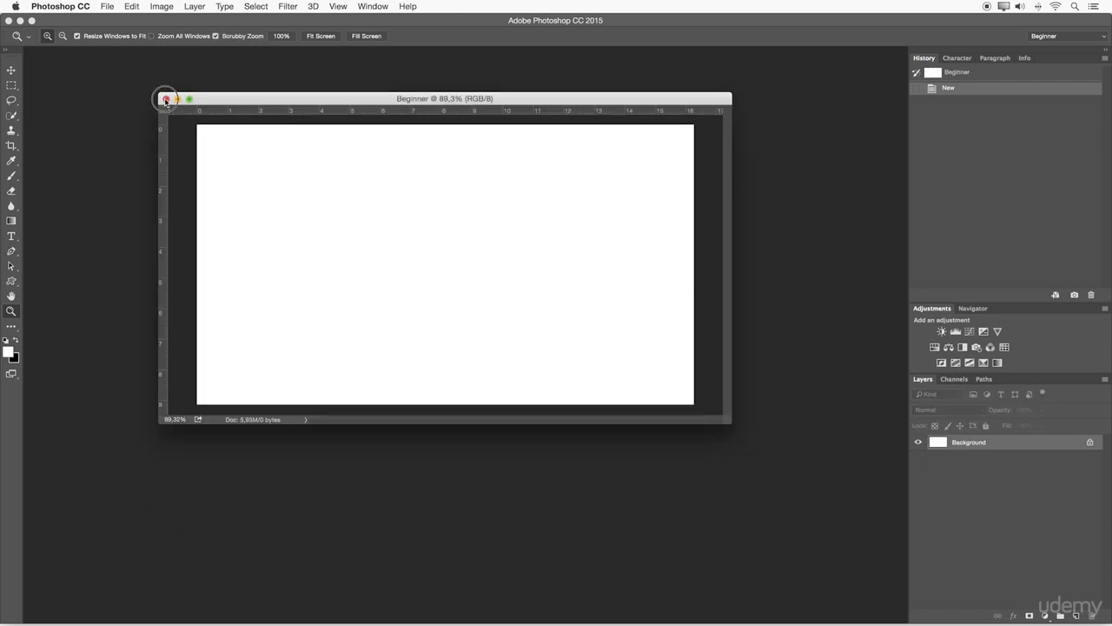
click(166, 99)
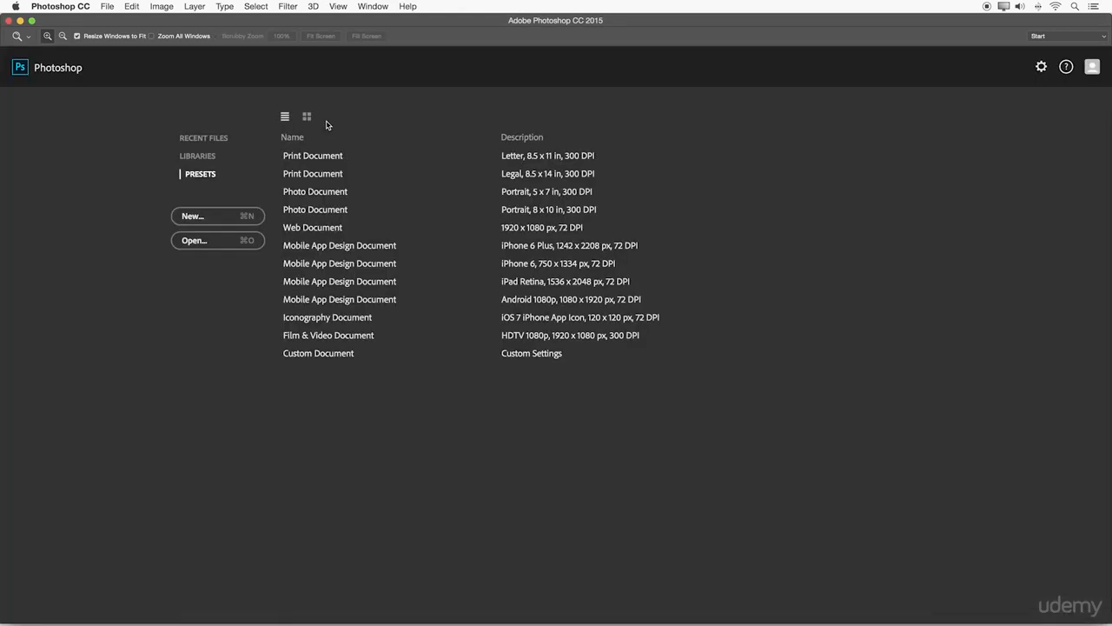
click(208, 217)
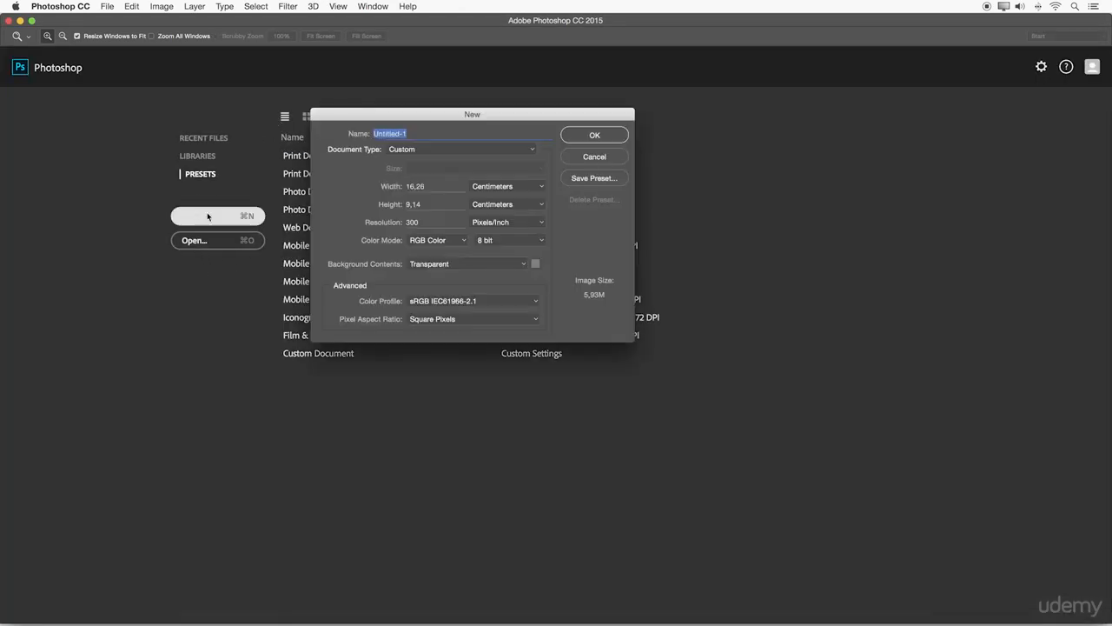
click(453, 151)
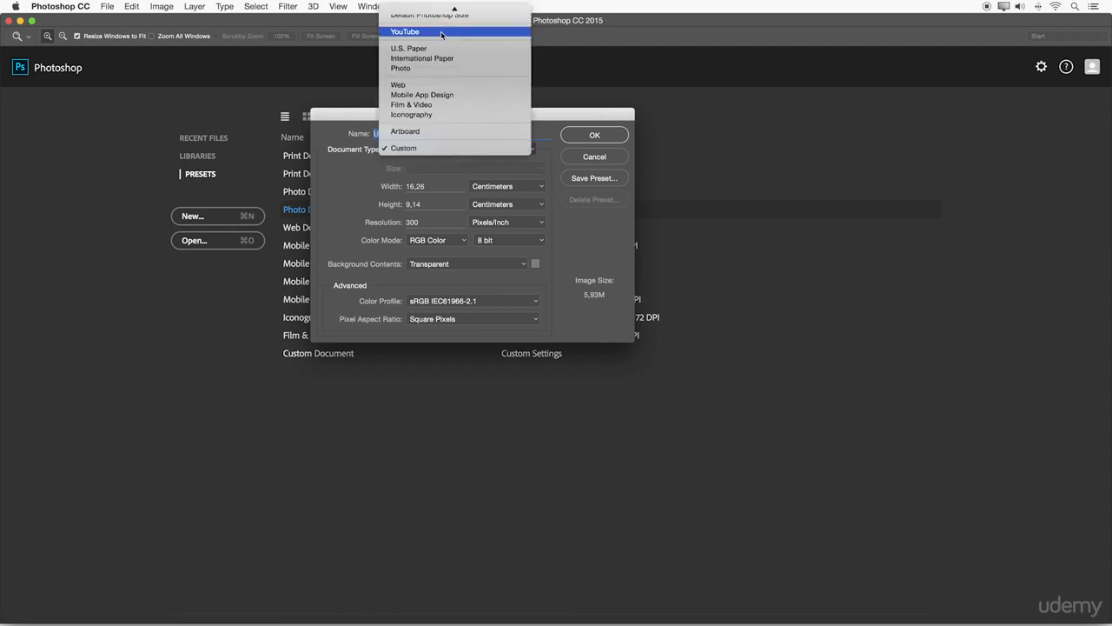
click(406, 70)
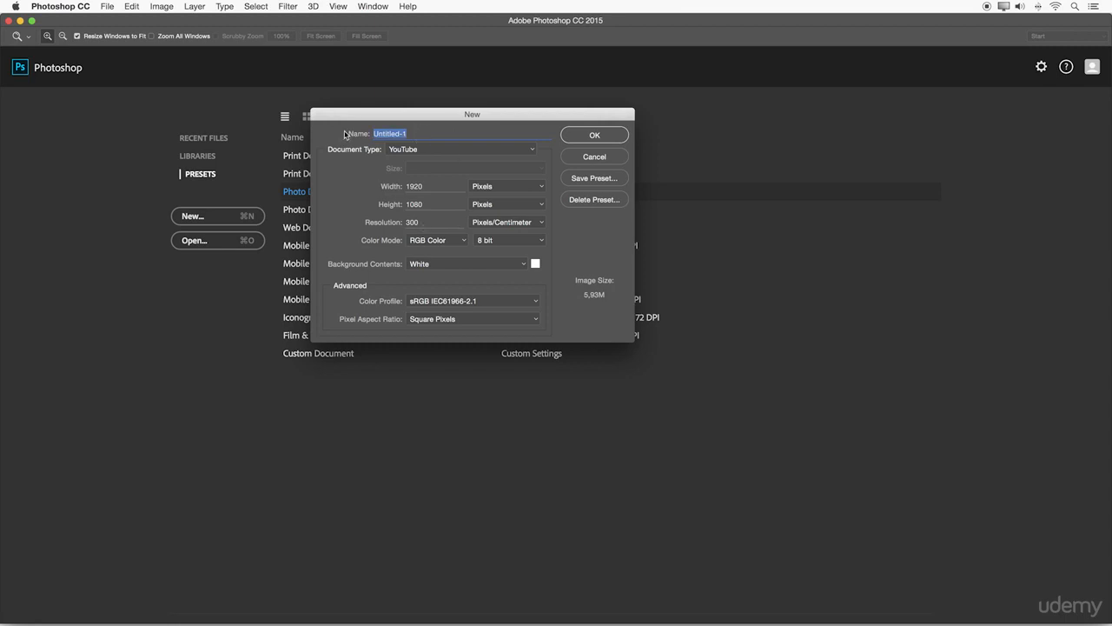
text(Beginner)
click(613, 181)
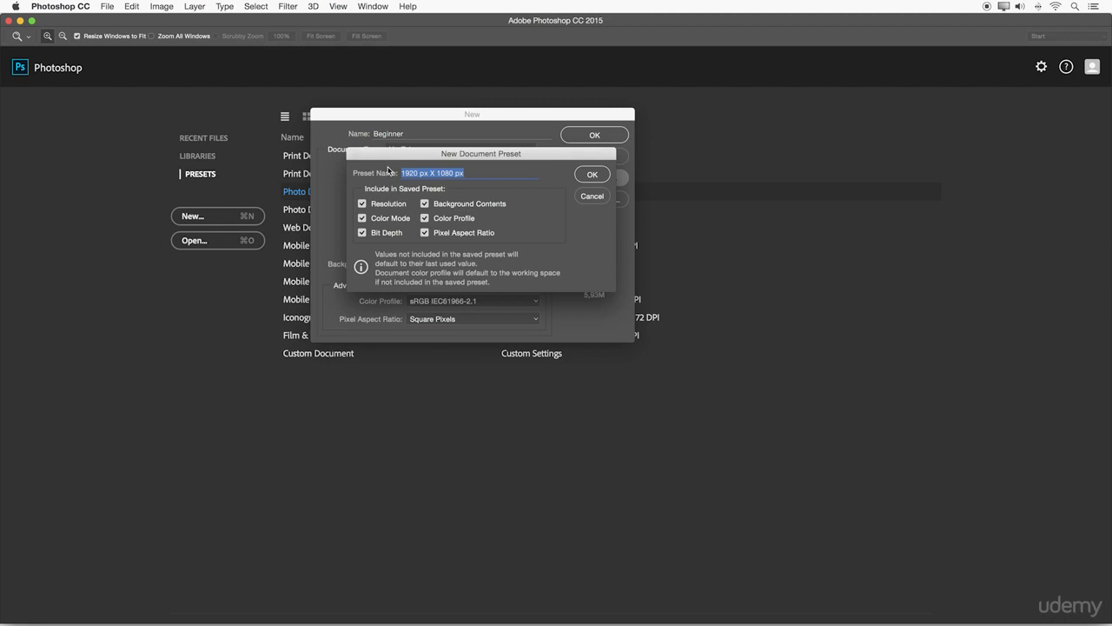
text(y)
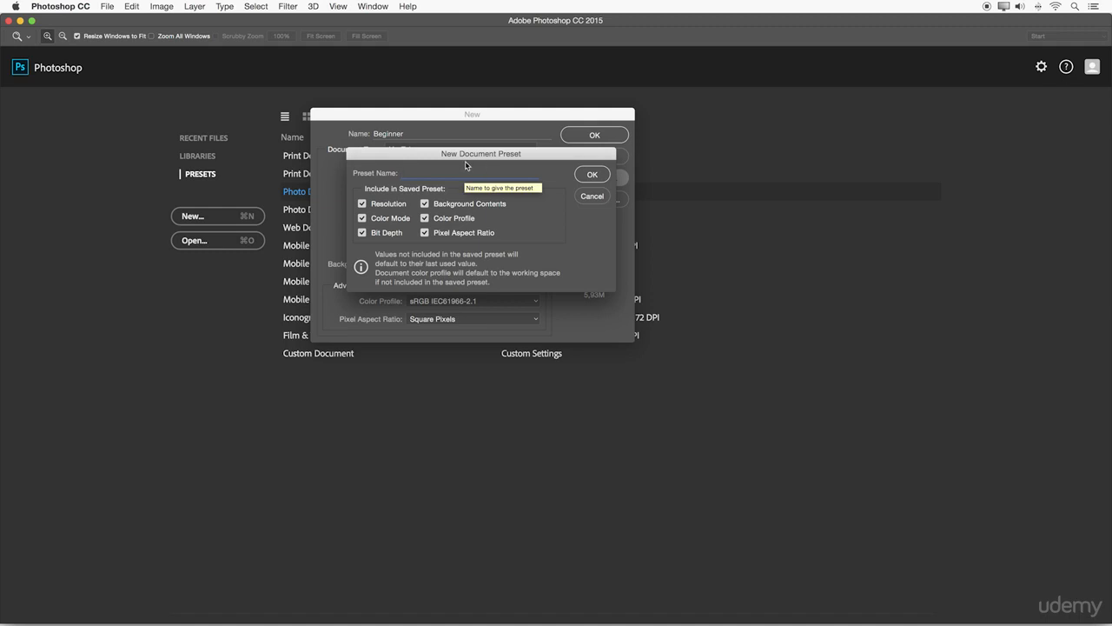
click(579, 198)
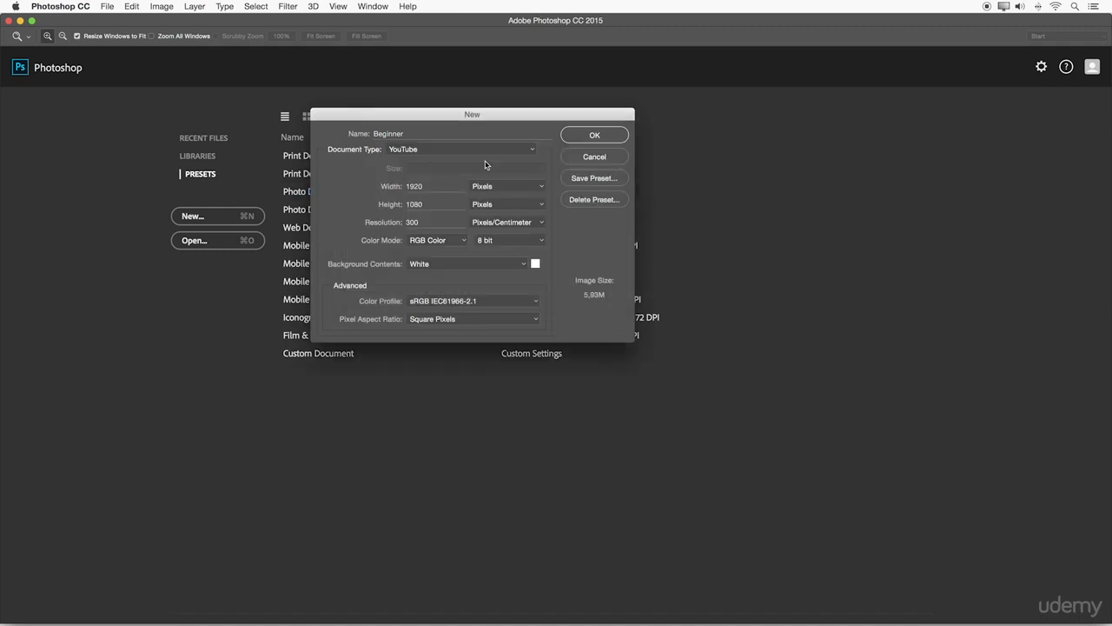
click(595, 157)
Create a new document using the YouTube document type
click(107, 6)
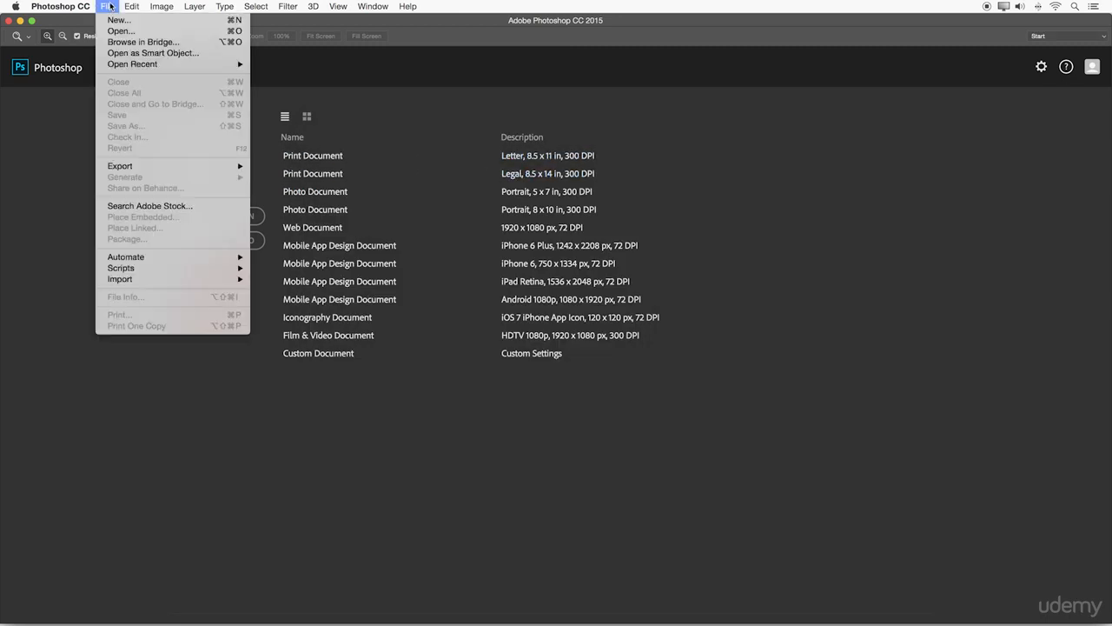
click(114, 20)
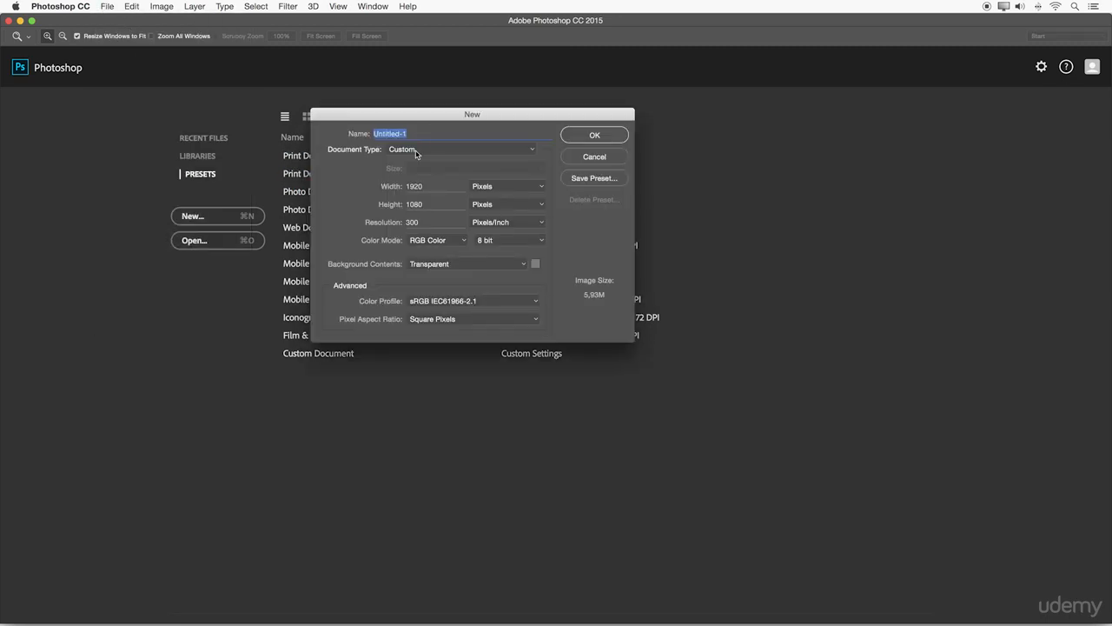
click(412, 154)
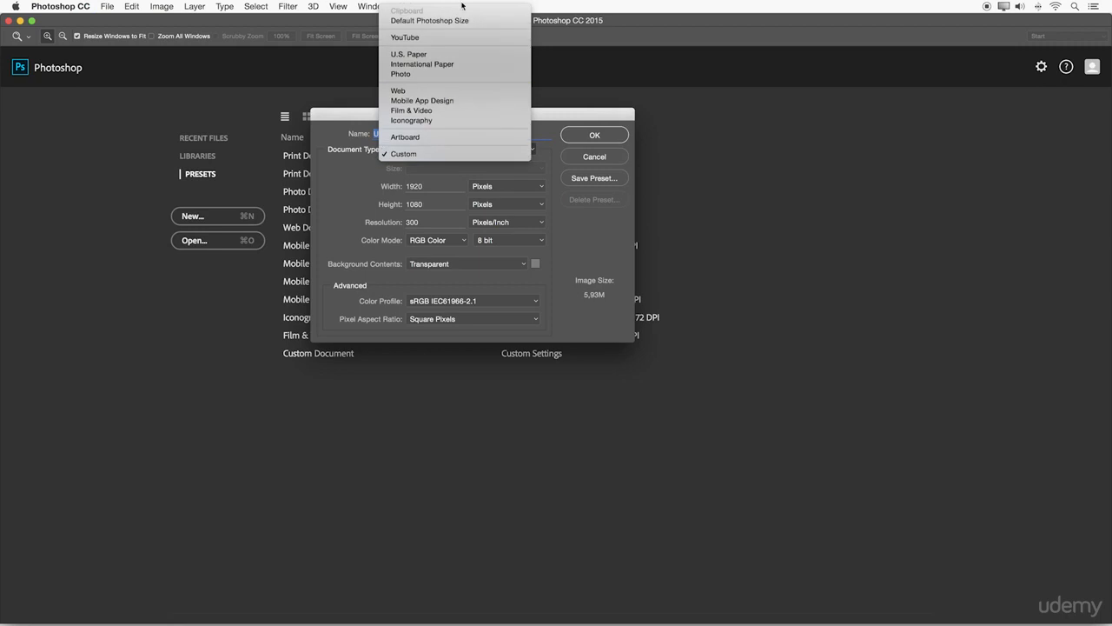
click(409, 41)
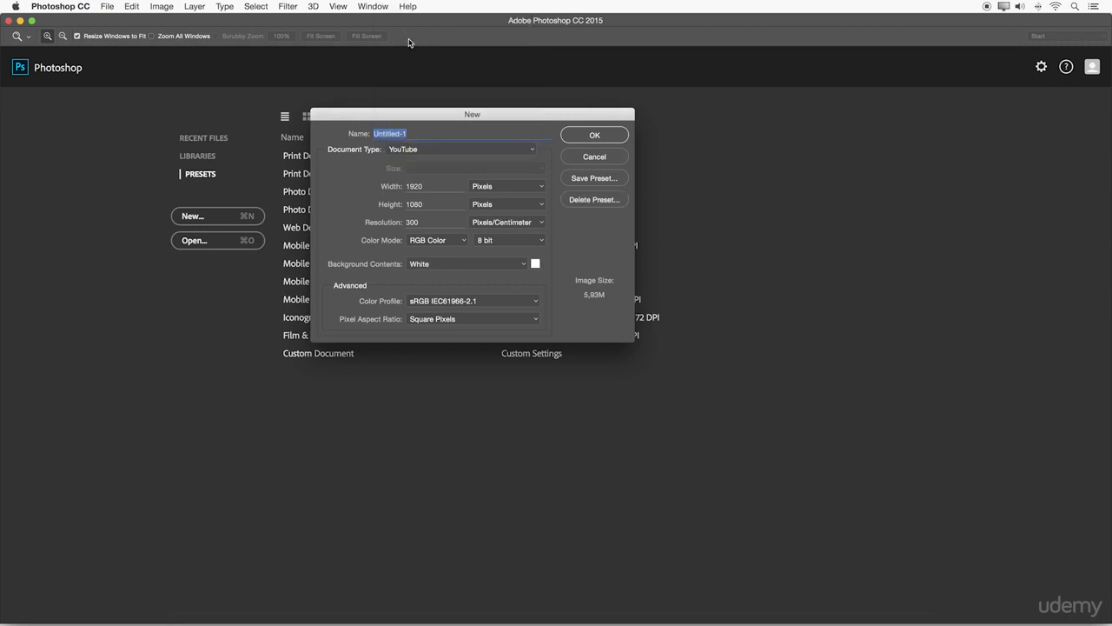
click(587, 136)
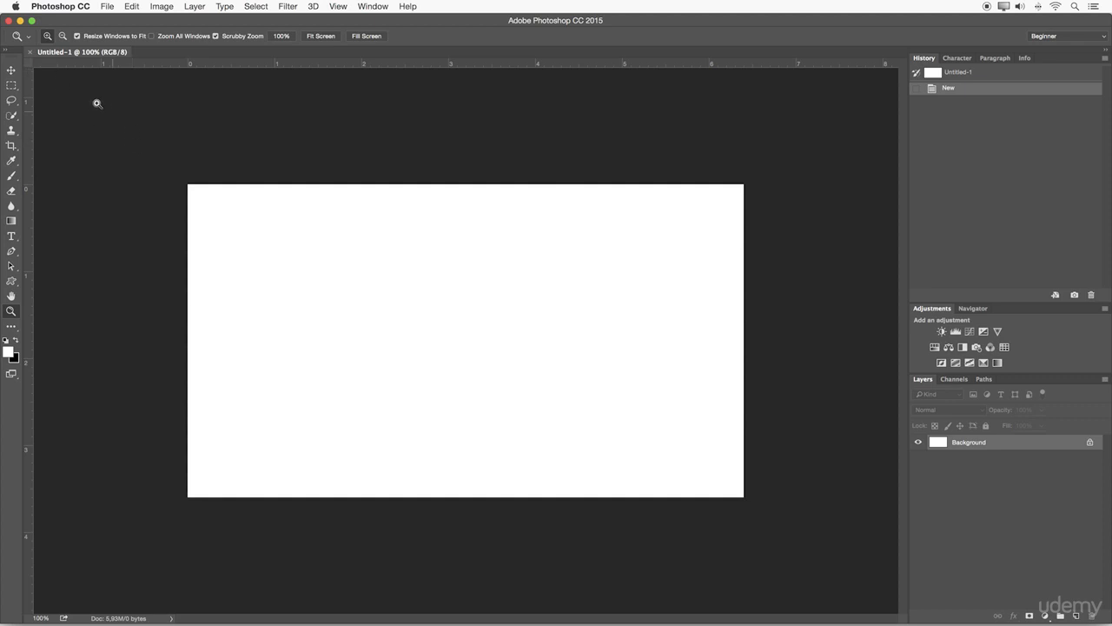
Close the blank untitled document and open the photo Beginner_Pagackage.jpg, zoomed to about 25%
click(30, 52)
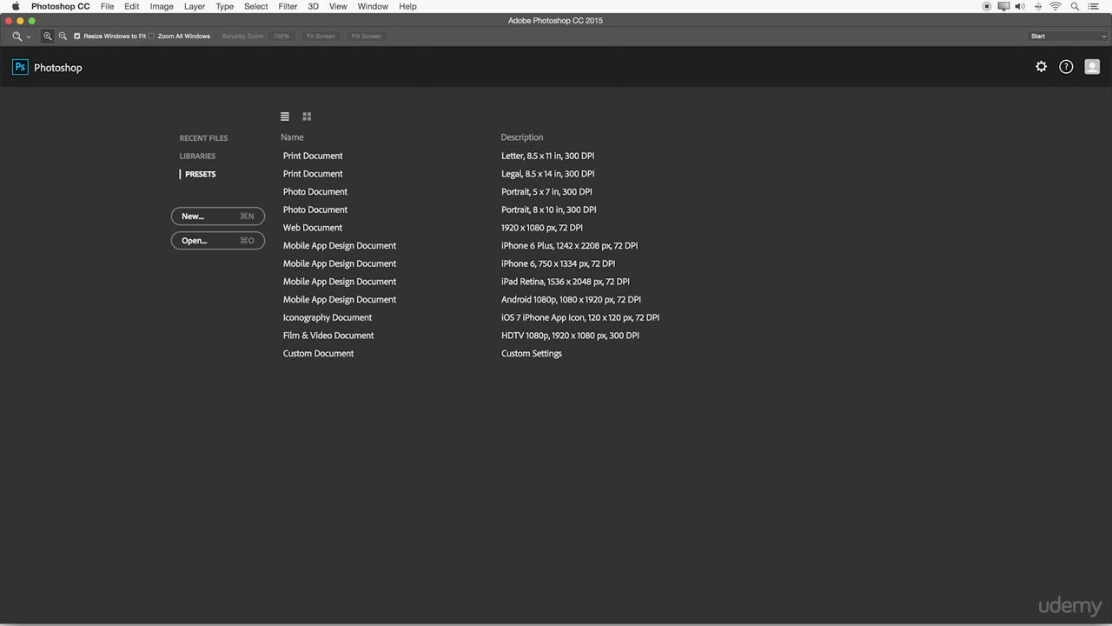
drag(0, 435, 449, 313)
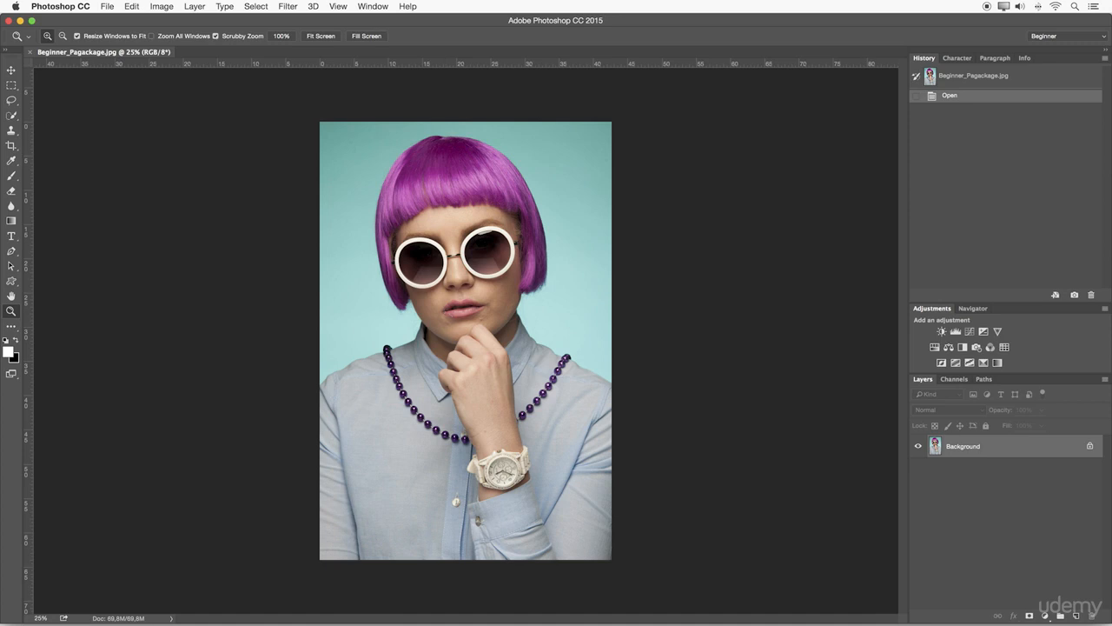
drag(0, 391, 484, 614)
click(280, 239)
mouse_move(443, 243)
mouse_down()
mouse_move(421, 243)
mouse_move(447, 243)
mouse_up()
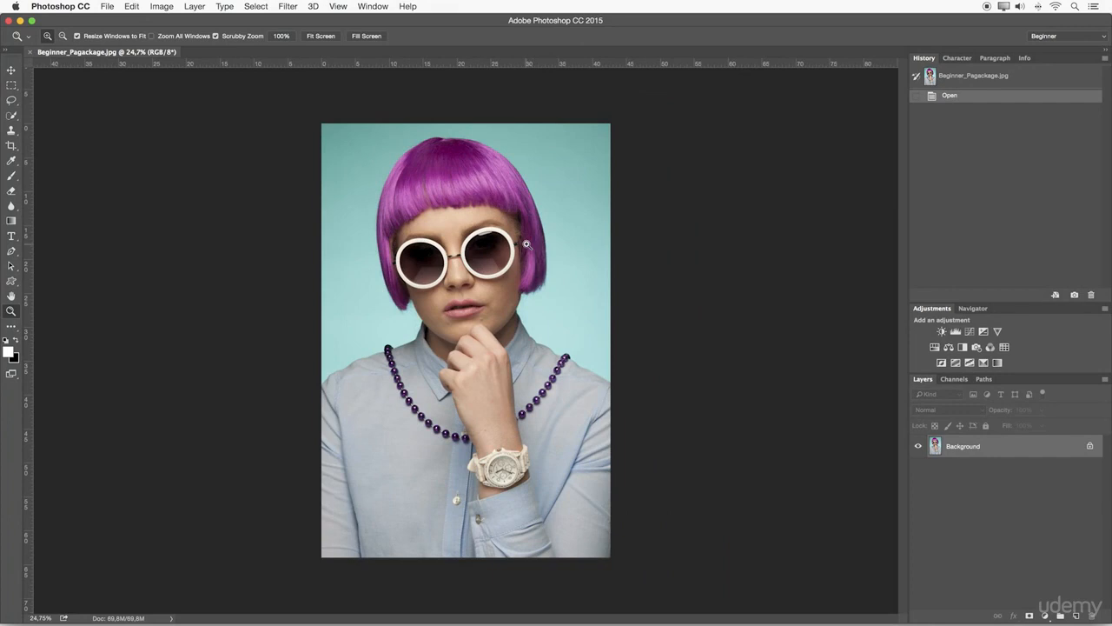
Check the photo's canvas size with the units set to Pixels, and leave the canvas settings without applying anything
click(171, 5)
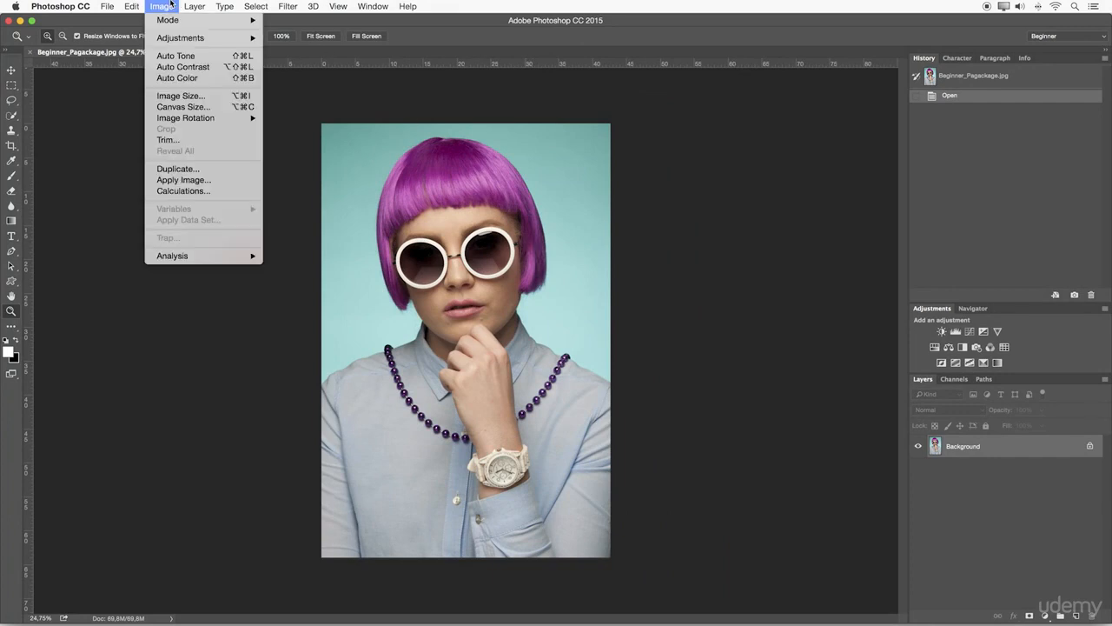
click(181, 106)
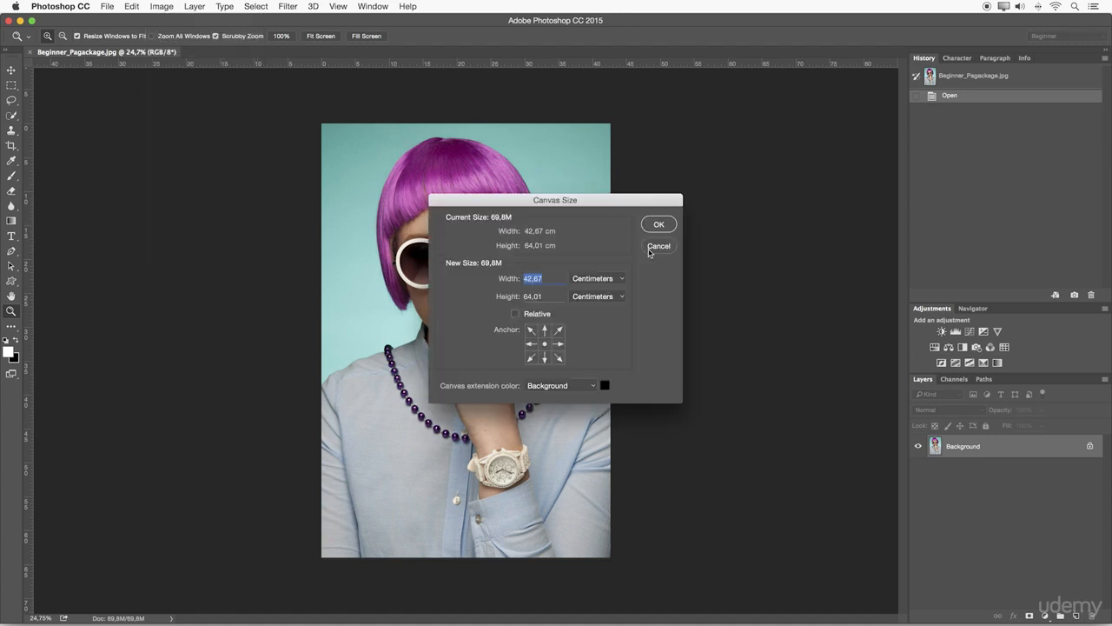
drag(628, 200, 822, 160)
click(819, 246)
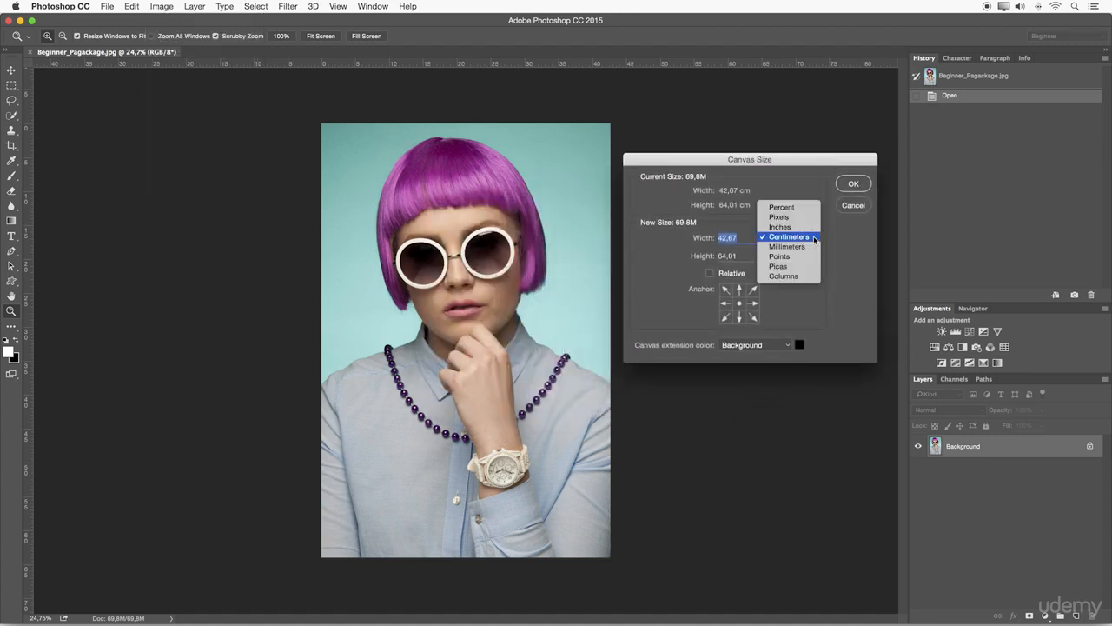
click(787, 219)
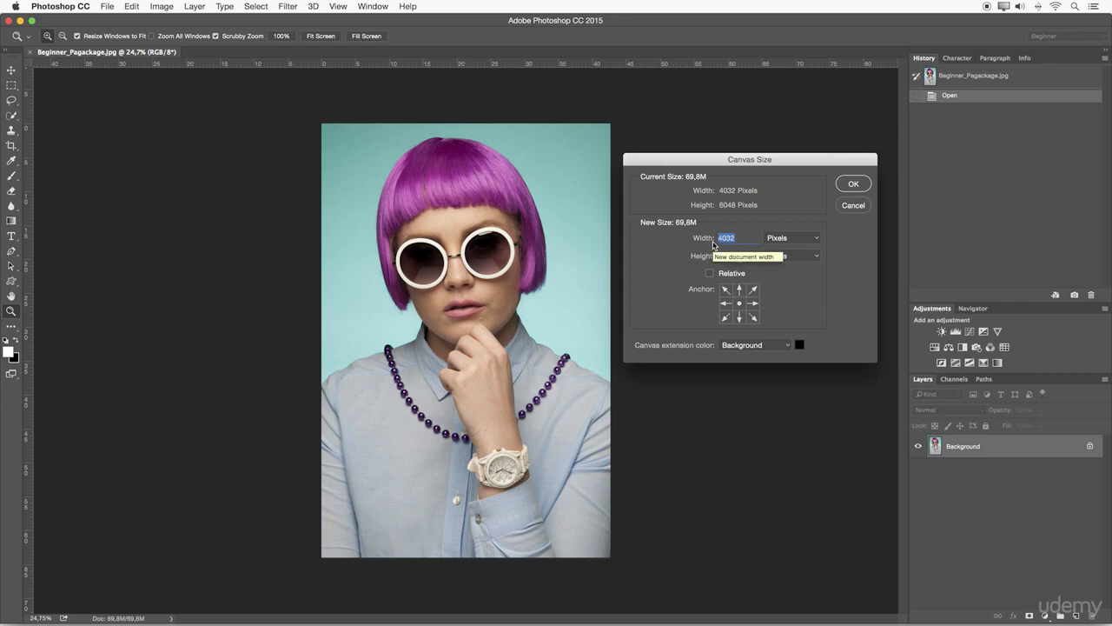
click(856, 209)
Set the photo's resolution to 300 Pixels/Inch in Image Size with Automatic resampling enabled
click(226, 5)
mouse_move(165, 6)
click(180, 97)
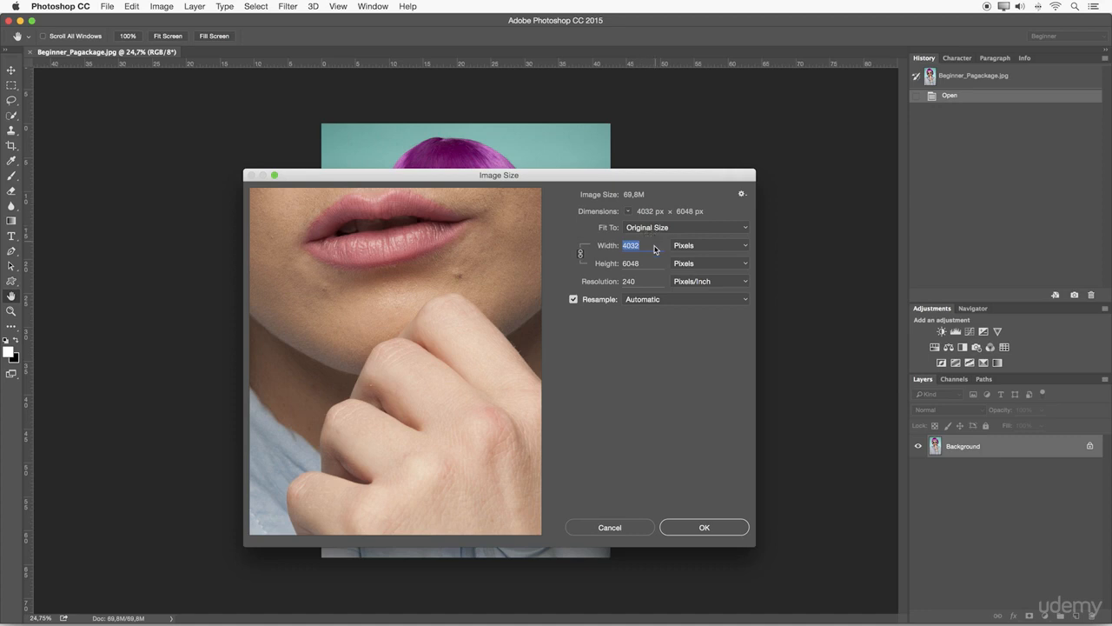
key(Tab)
text(300)
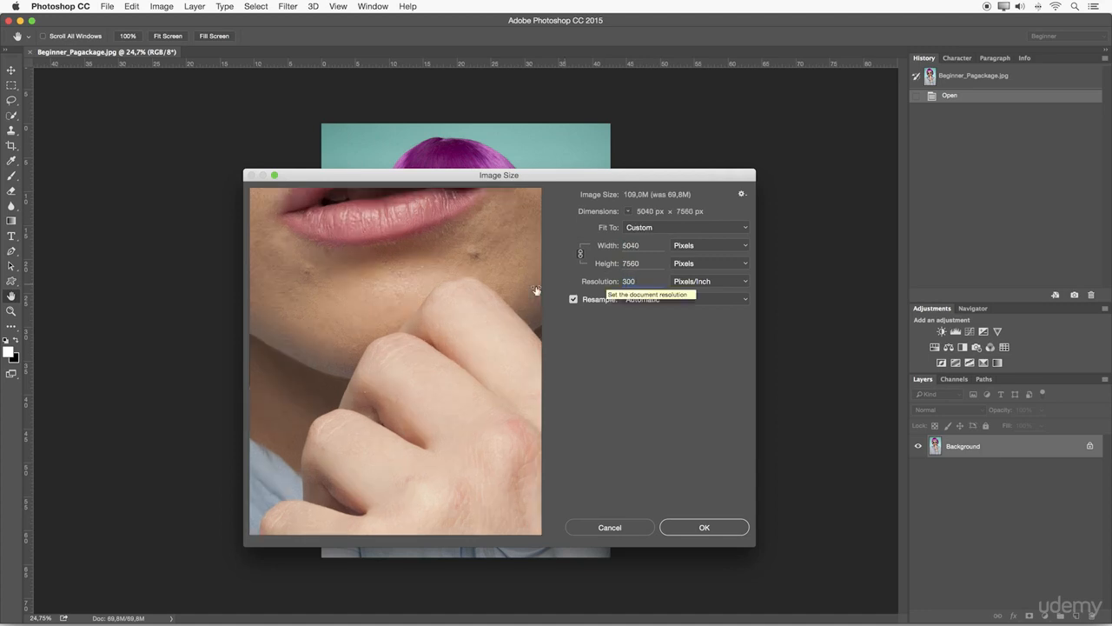
click(684, 526)
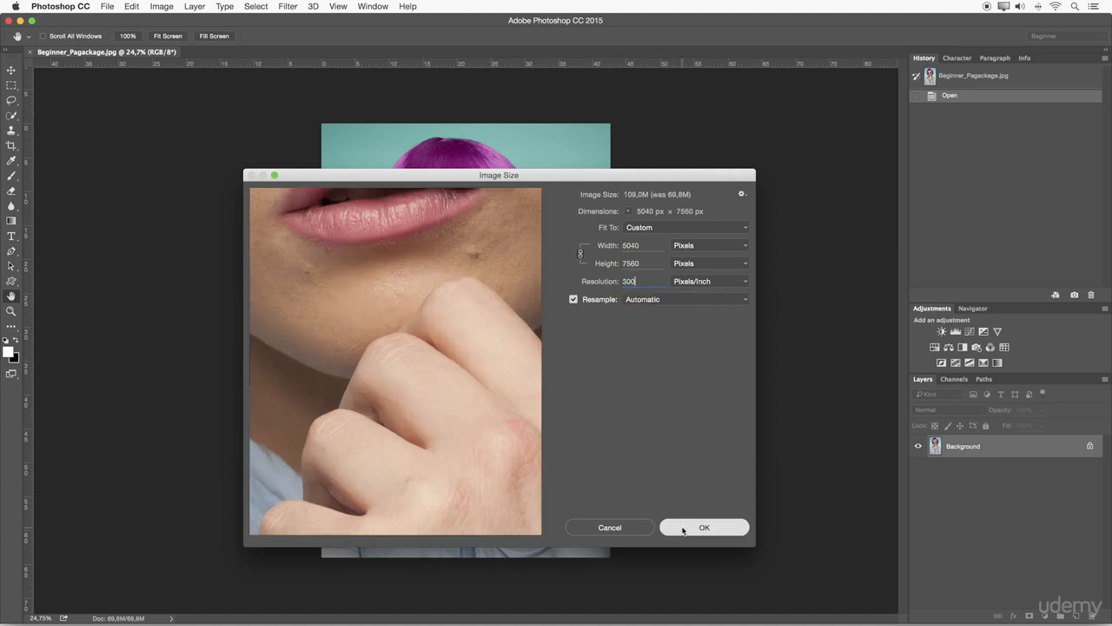
Undock the photo into a floating window and zoom it out to about 8%
key(z)
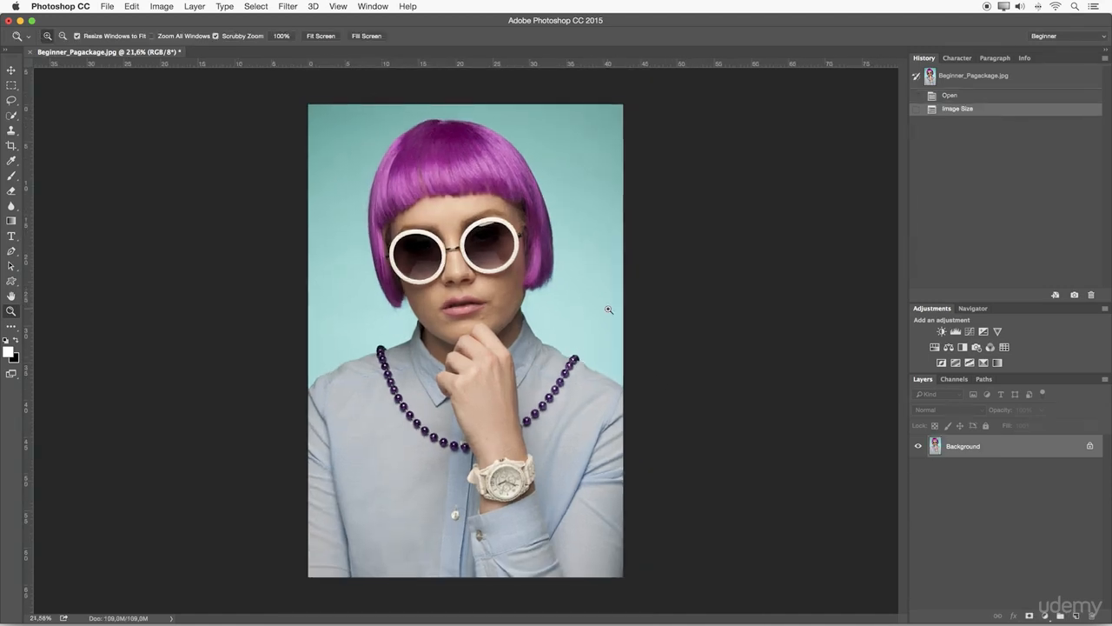
drag(109, 54, 399, 68)
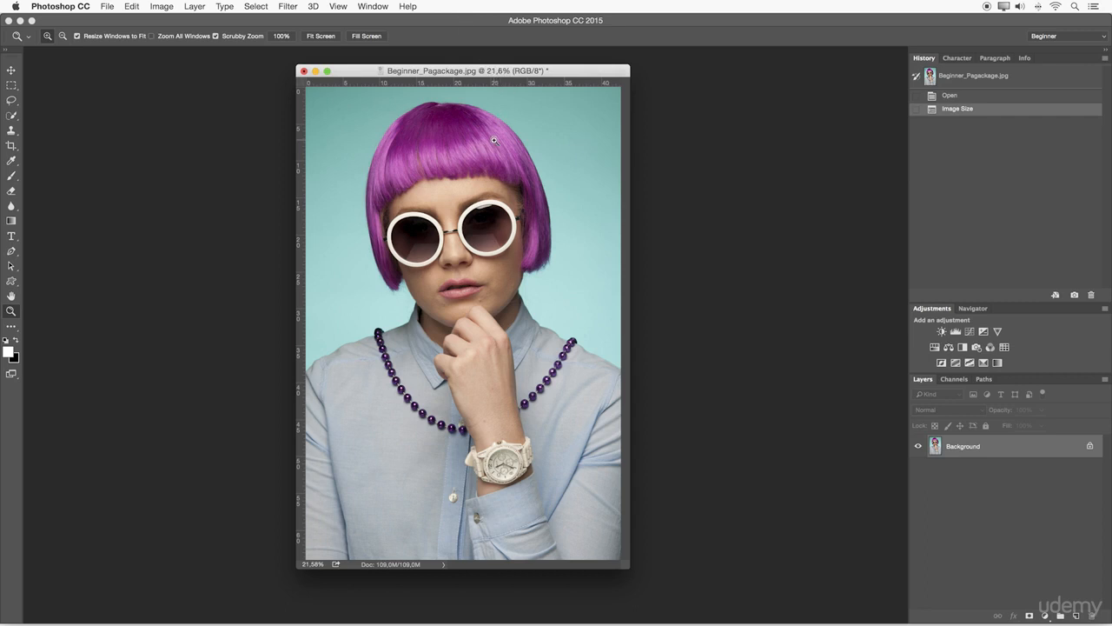
alt+click(465, 186)
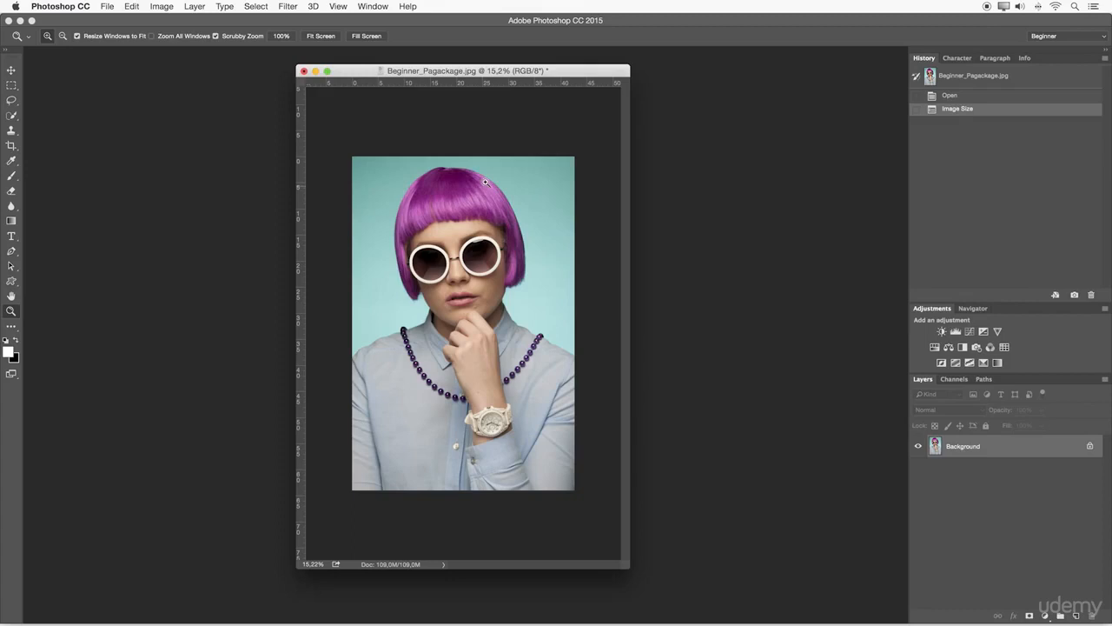
drag(469, 231, 444, 230)
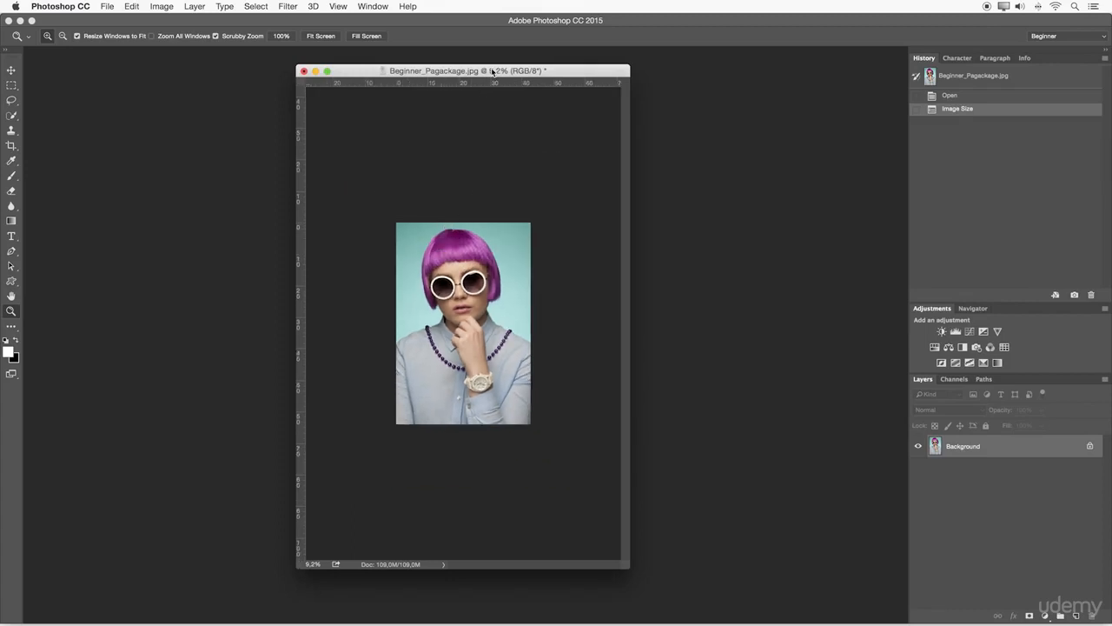
drag(499, 239, 494, 241)
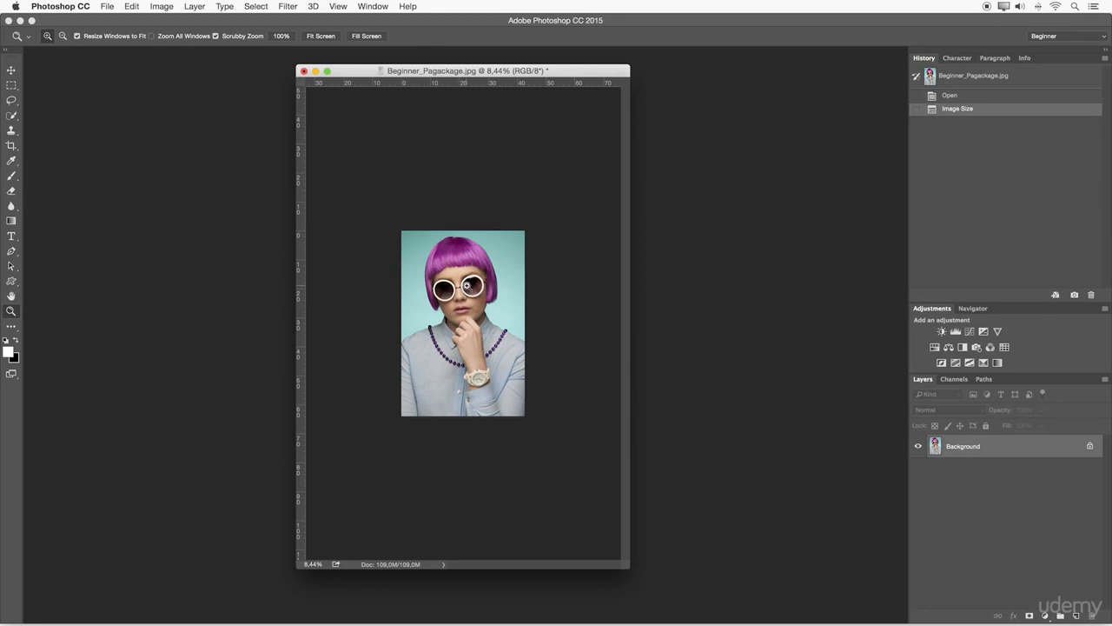
drag(471, 293, 468, 292)
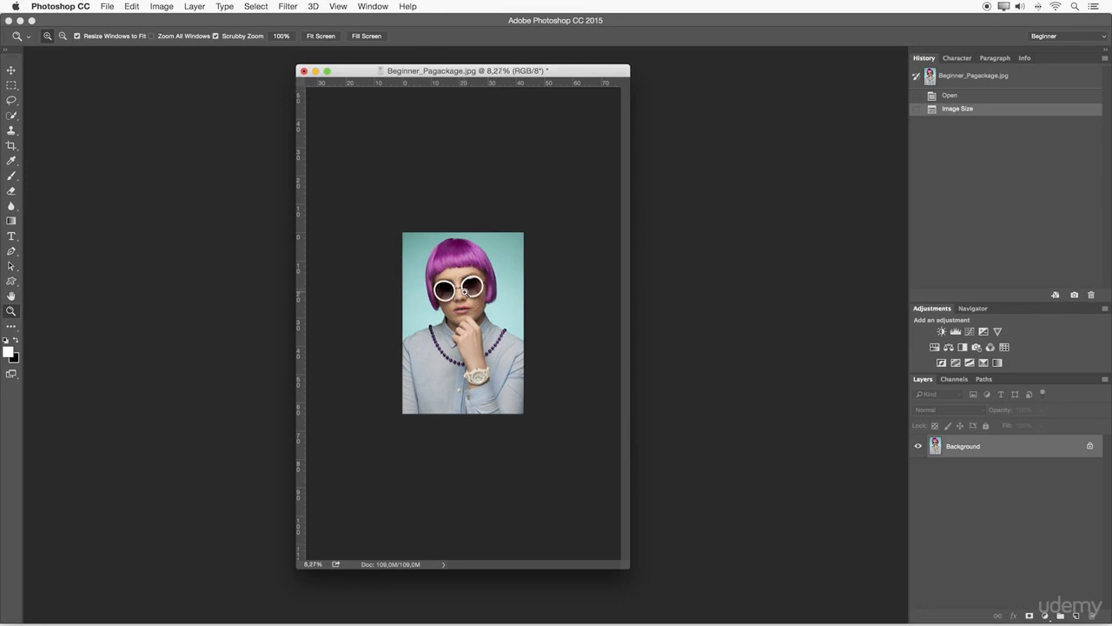
Widen the photo's floating window and reposition it closer to the tools and the upper edge of the workspace
drag(441, 288, 548, 292)
drag(464, 285, 484, 284)
drag(630, 566, 875, 565)
drag(576, 68, 435, 51)
Inspect the nose and lips in the photo by zooming in to about 211% and back out to about 99%
drag(454, 206, 473, 206)
drag(418, 318, 421, 162)
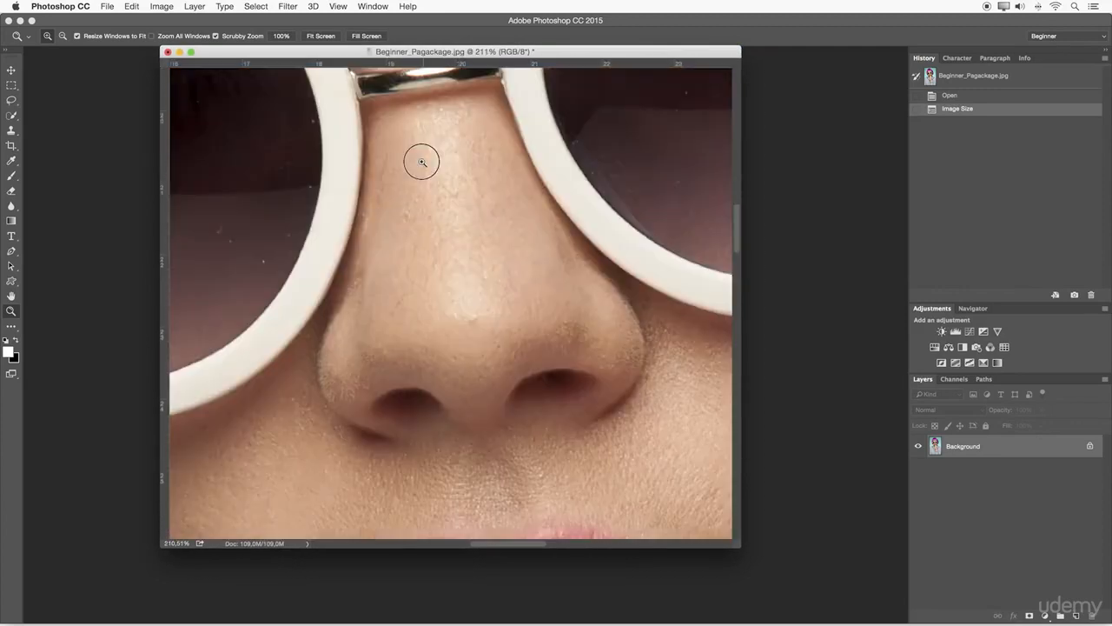
drag(425, 396, 437, 159)
drag(500, 249, 465, 231)
drag(542, 195, 519, 191)
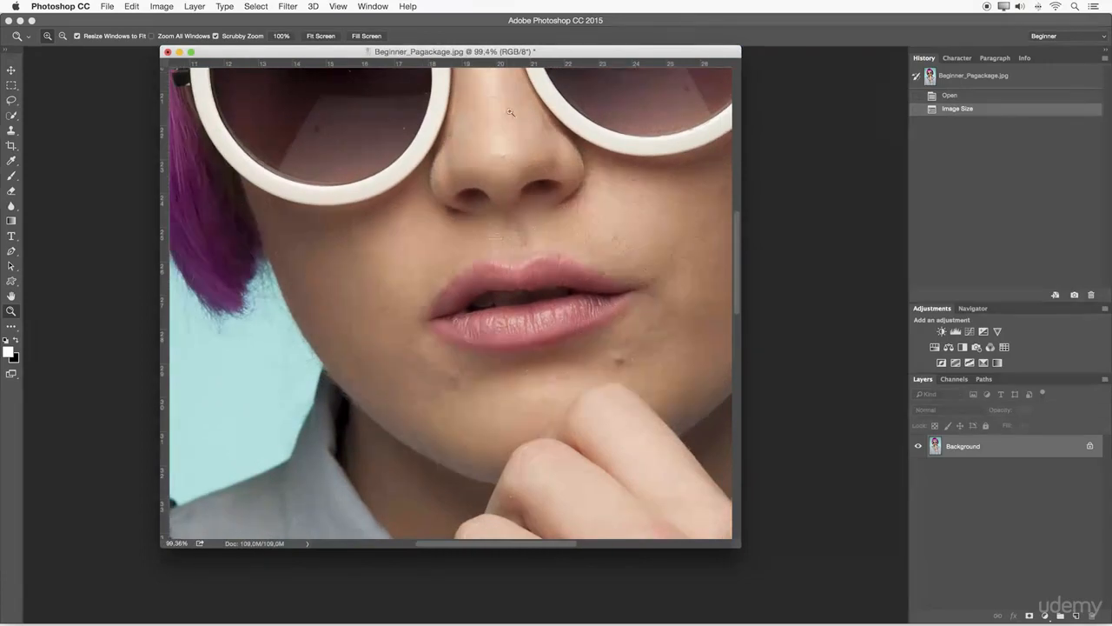
Fit the whole photo on screen in its floating window and move the window closer to the middle of the workspace
drag(479, 112, 477, 144)
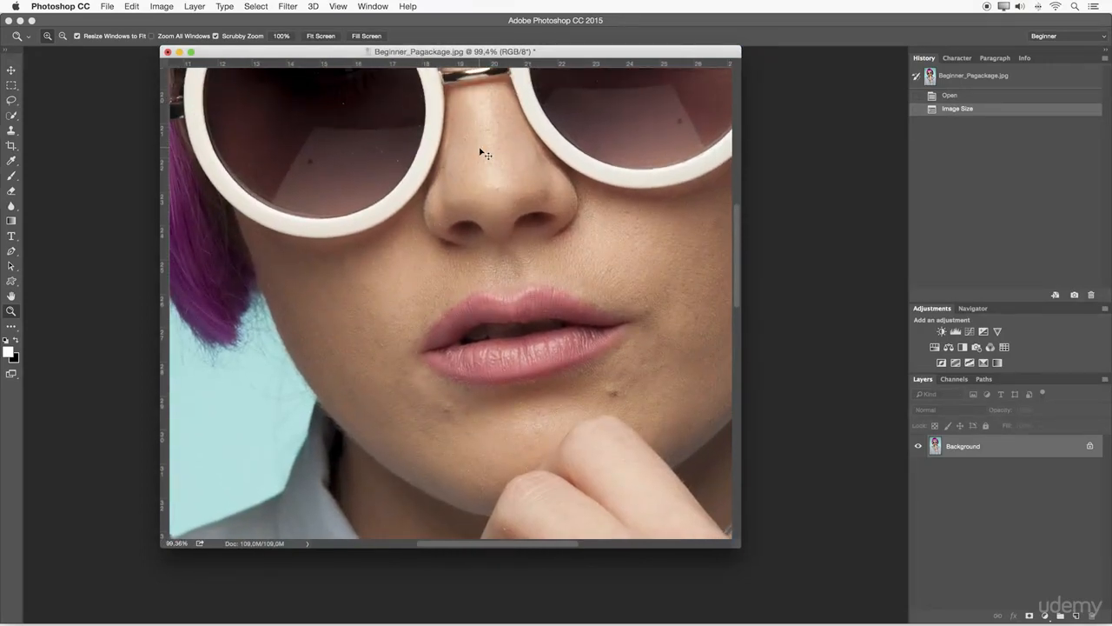
key(super+0)
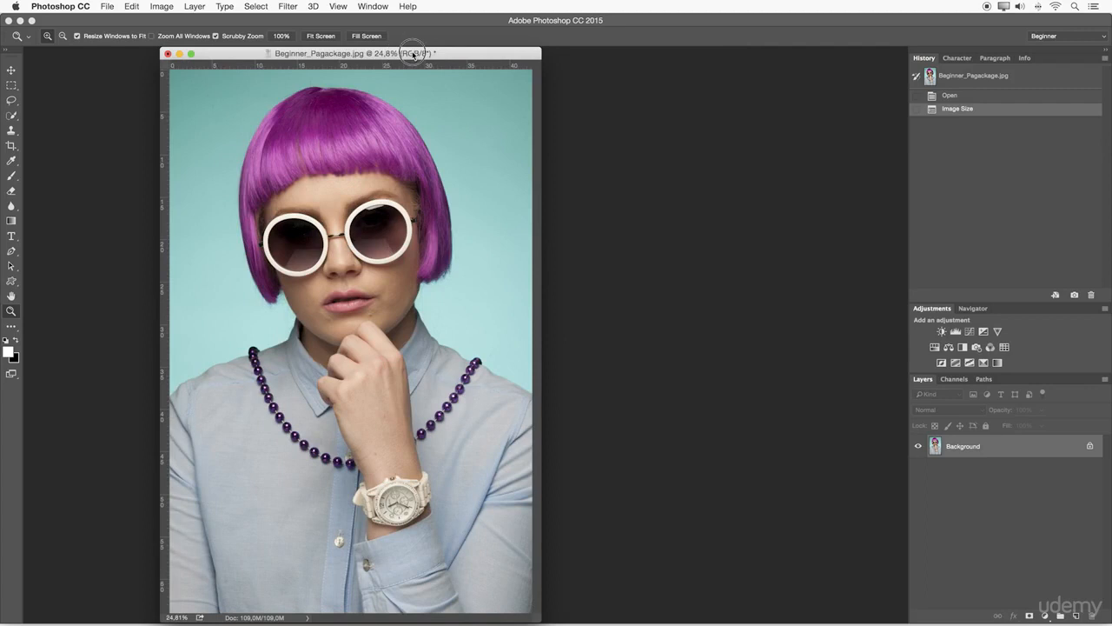
drag(395, 52, 496, 55)
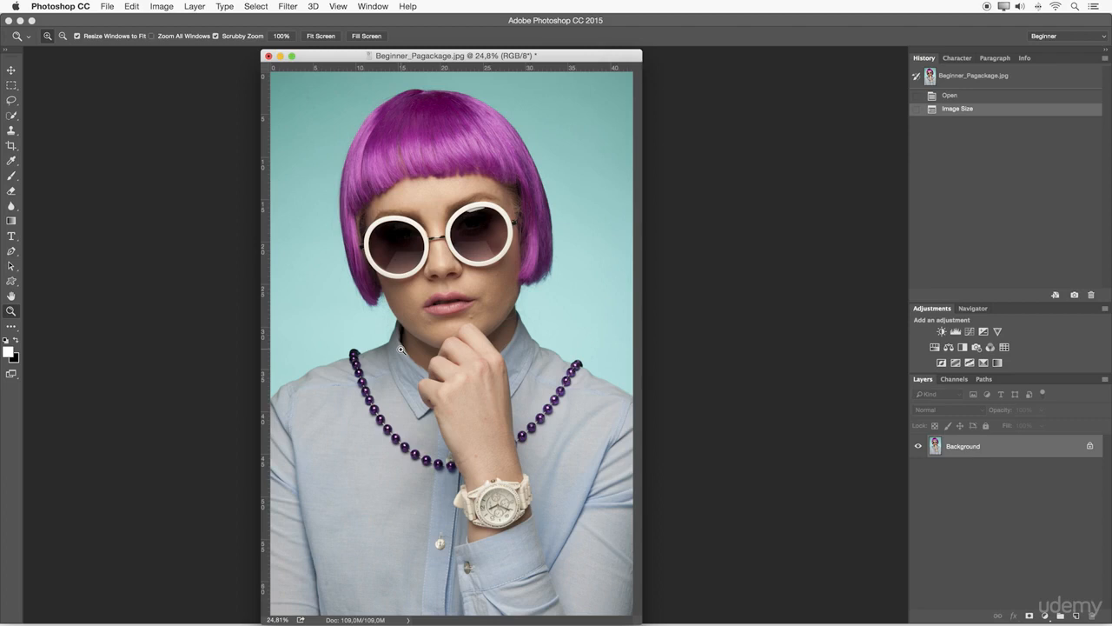
key(super+0)
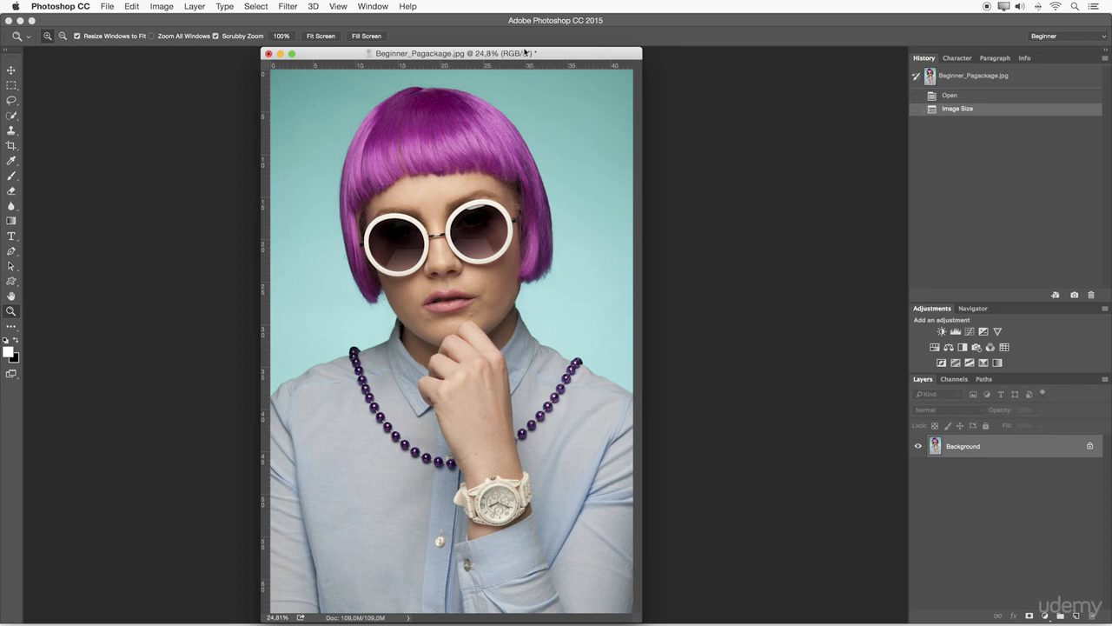
Switch the photo window's status information to Document Profile, followed by Document Dimensions
click(366, 618)
click(407, 618)
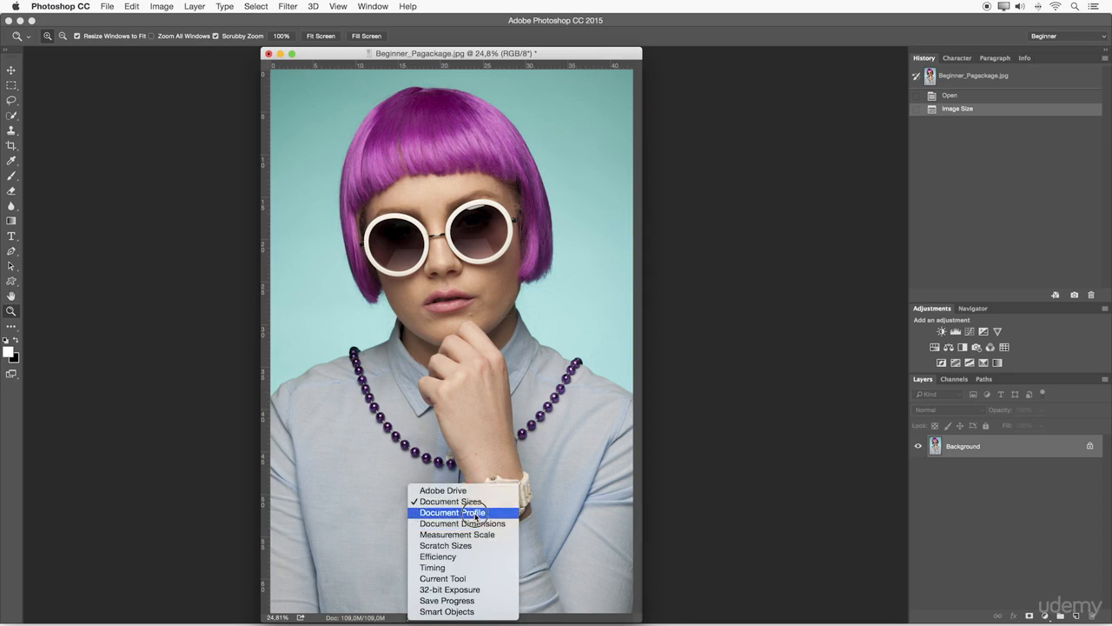
click(475, 514)
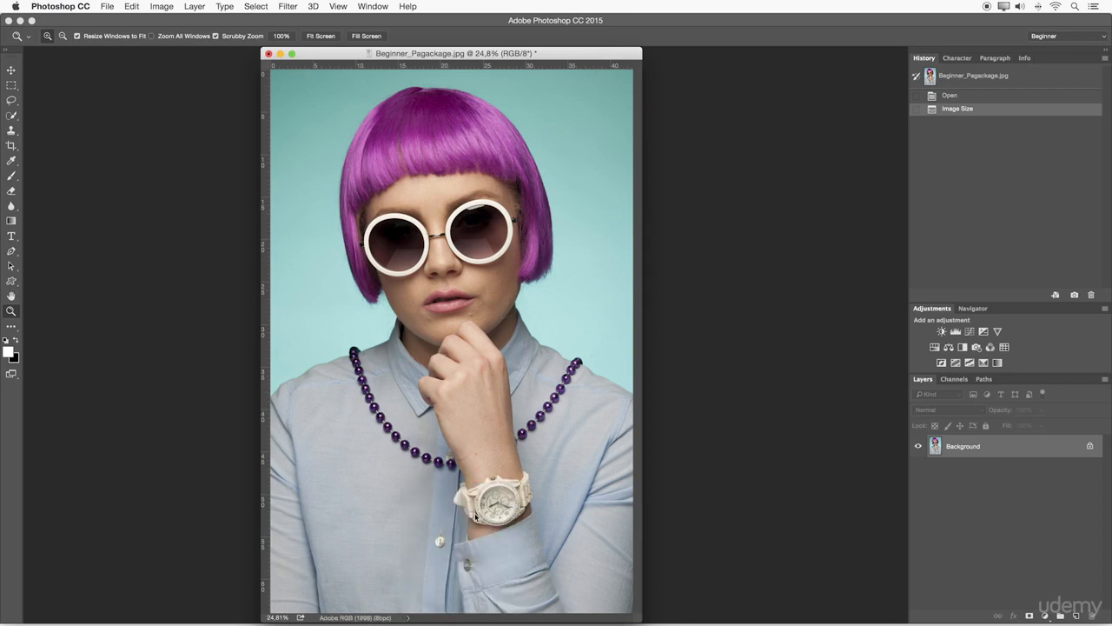
click(408, 617)
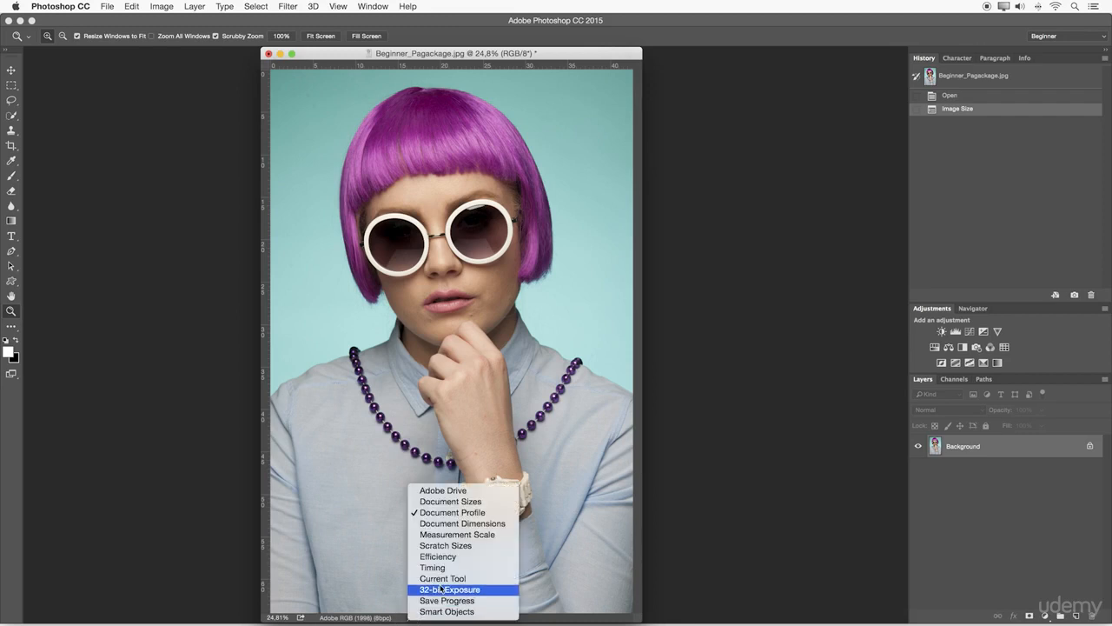
click(458, 524)
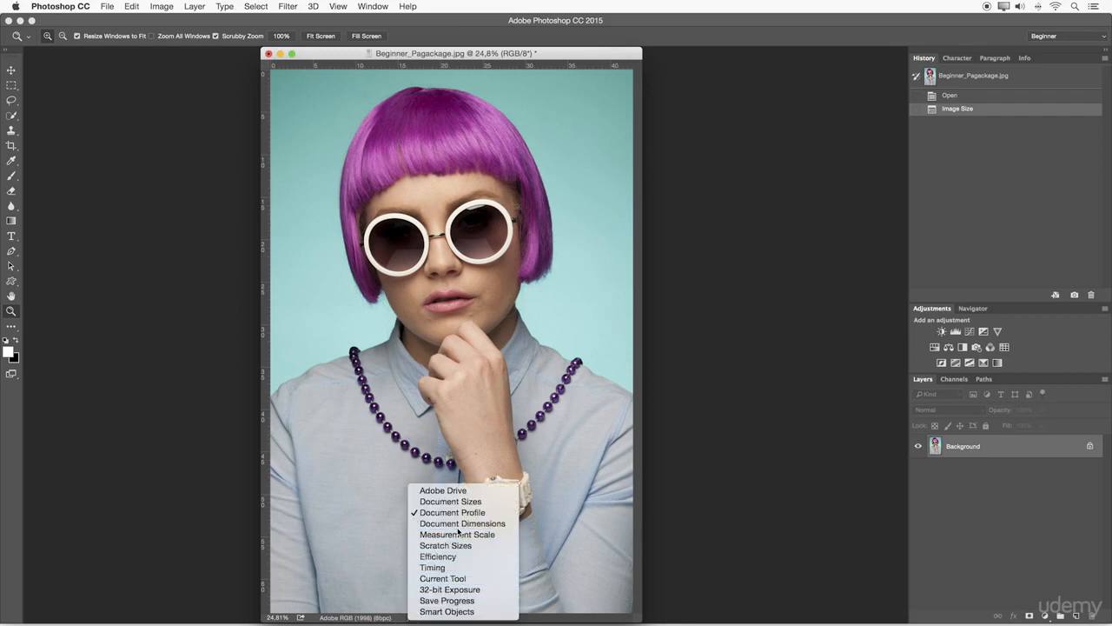